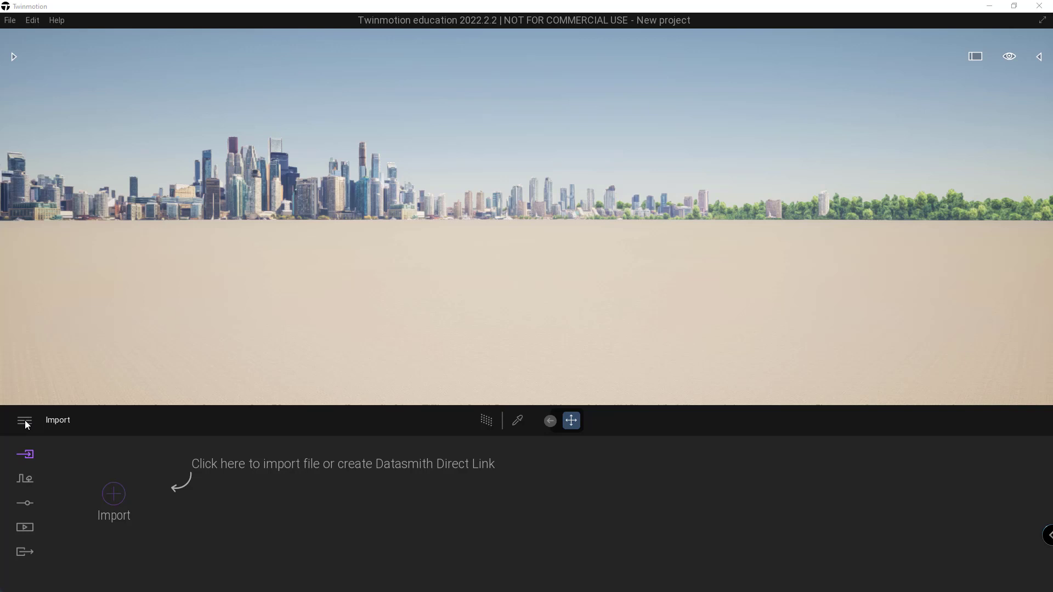
Step: Review the desktop rendering quality options in the preferences and accept them
left_click(24, 420)
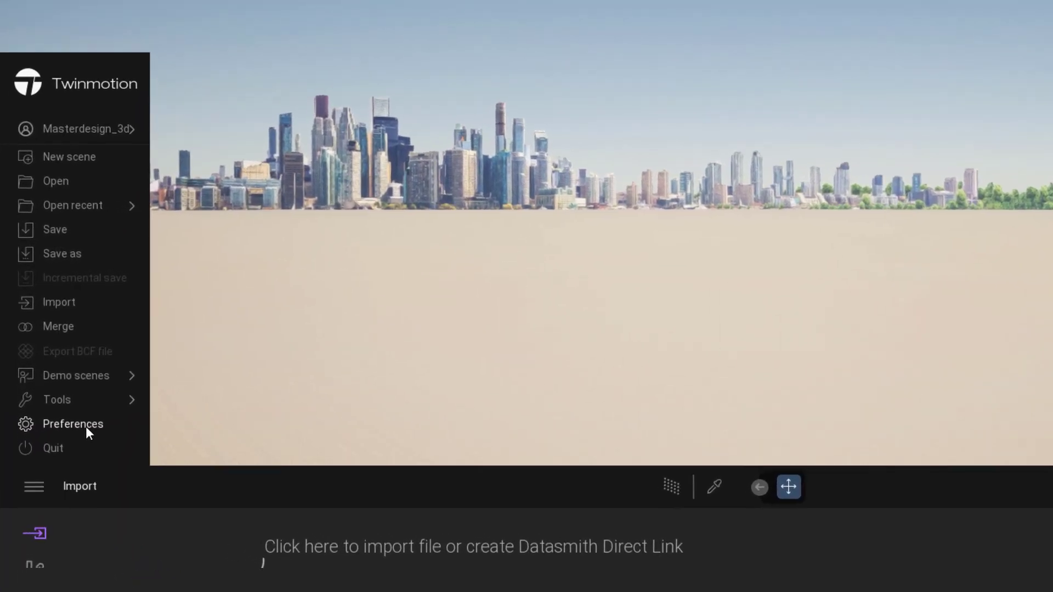
left_click(86, 426)
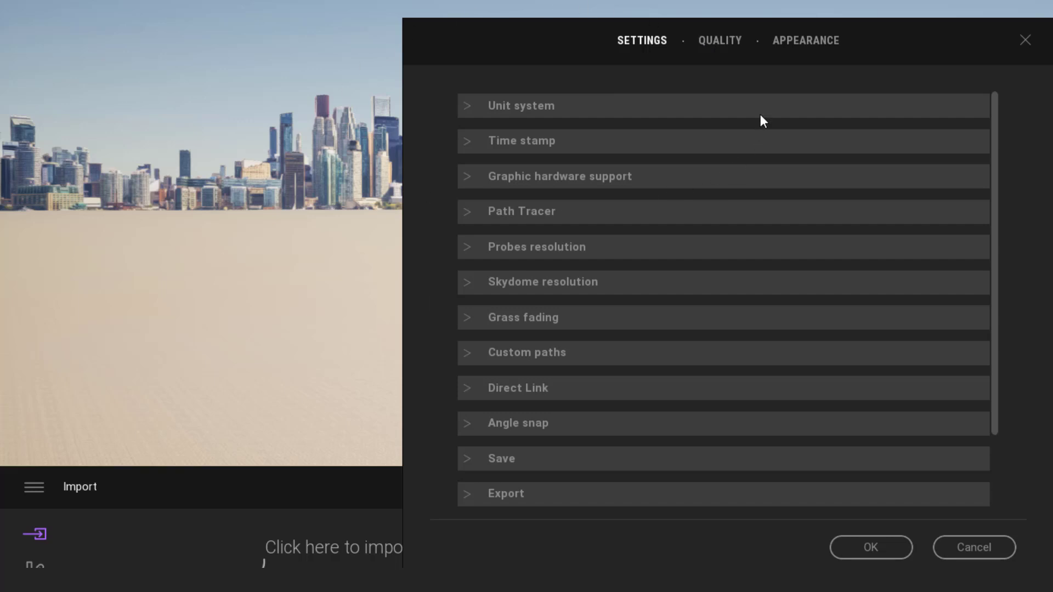
left_click(714, 40)
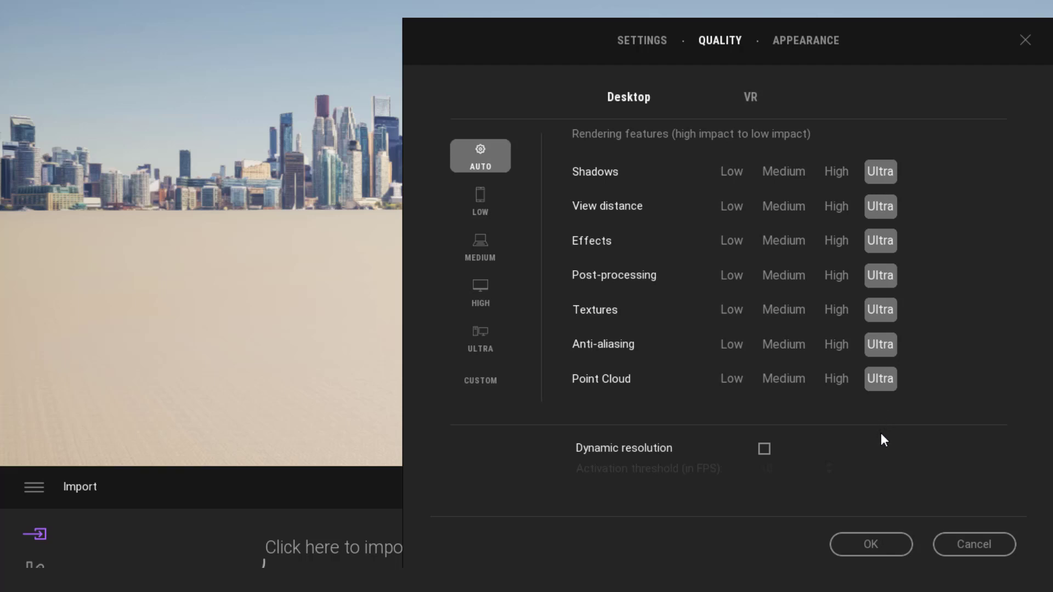
left_click(871, 543)
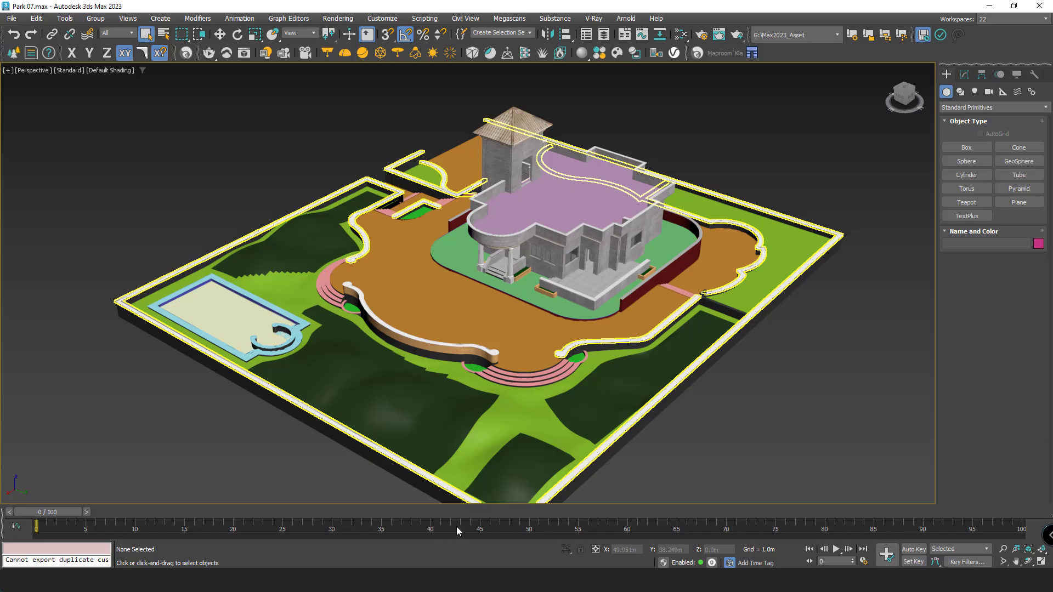
Step: Switch to 3ds Max and export the park scene in Unreal Datasmith format, replacing the existing Park_4.udatasmith file
middle_click_drag(586, 341, 577, 305)
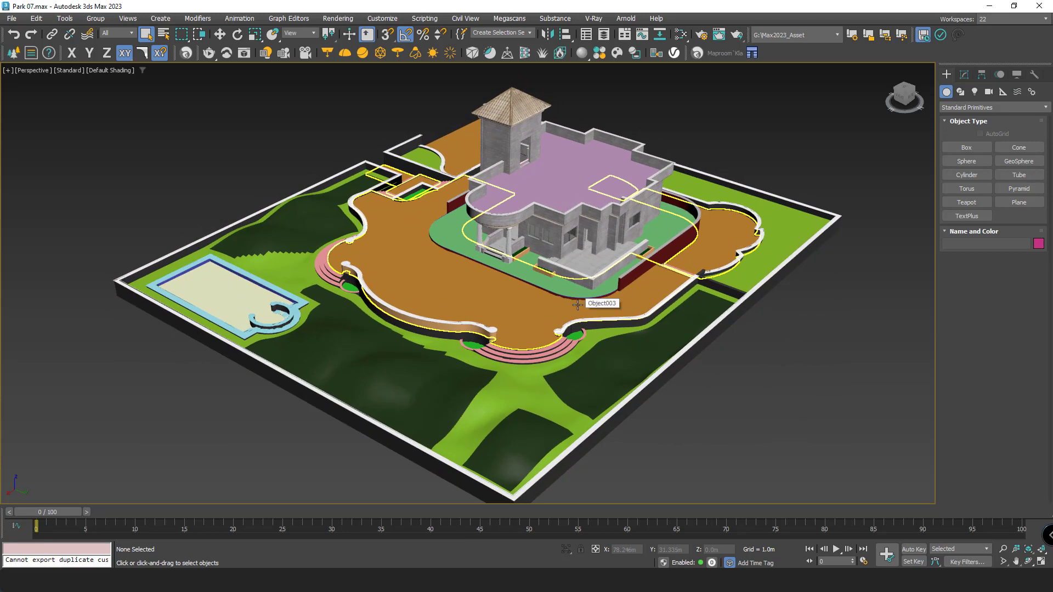
left_click(11, 18)
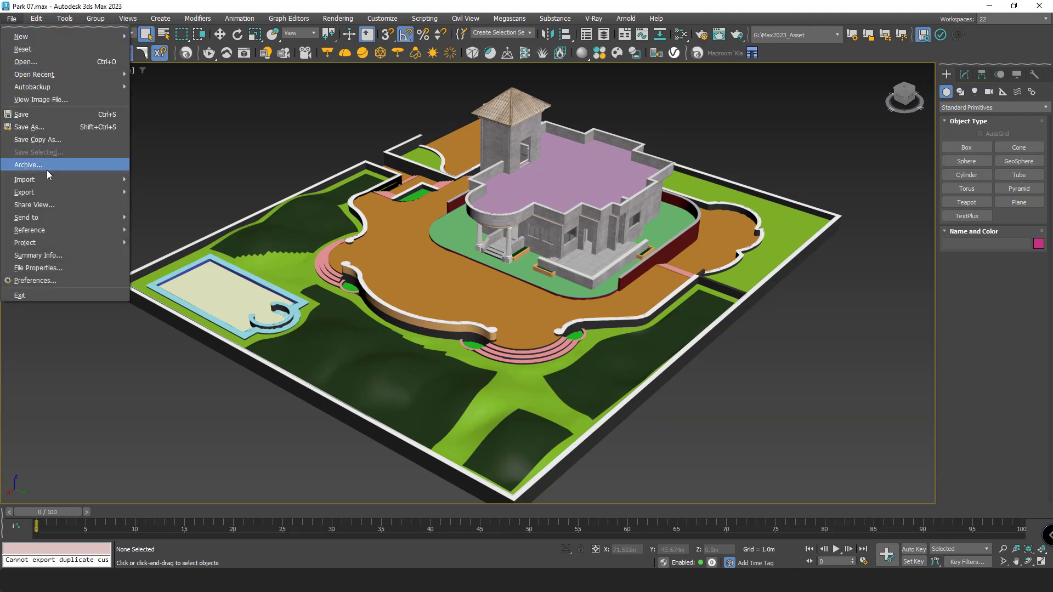
mouse_move(52, 191)
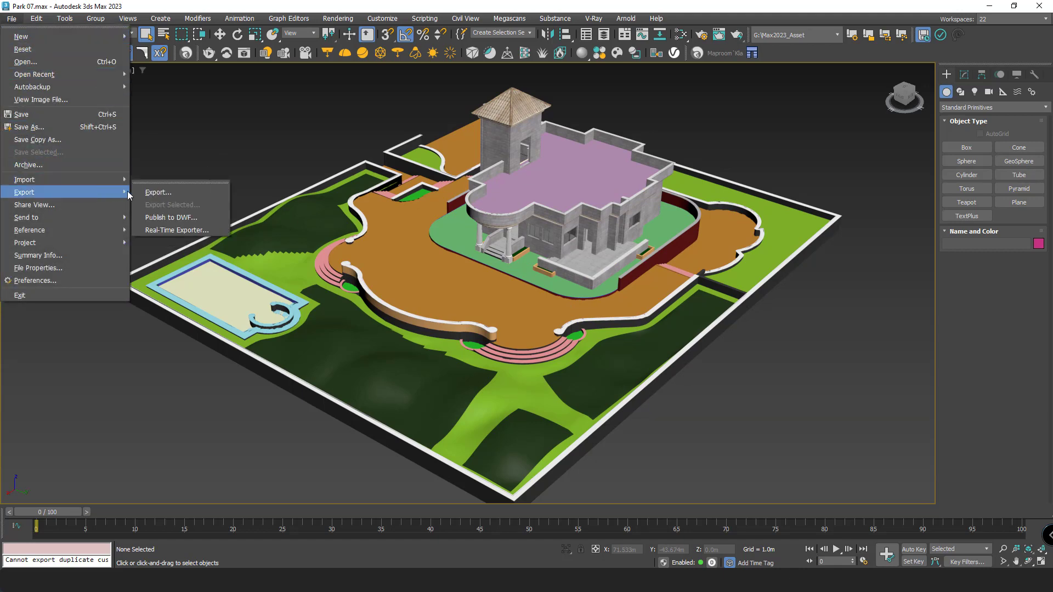
left_click(163, 193)
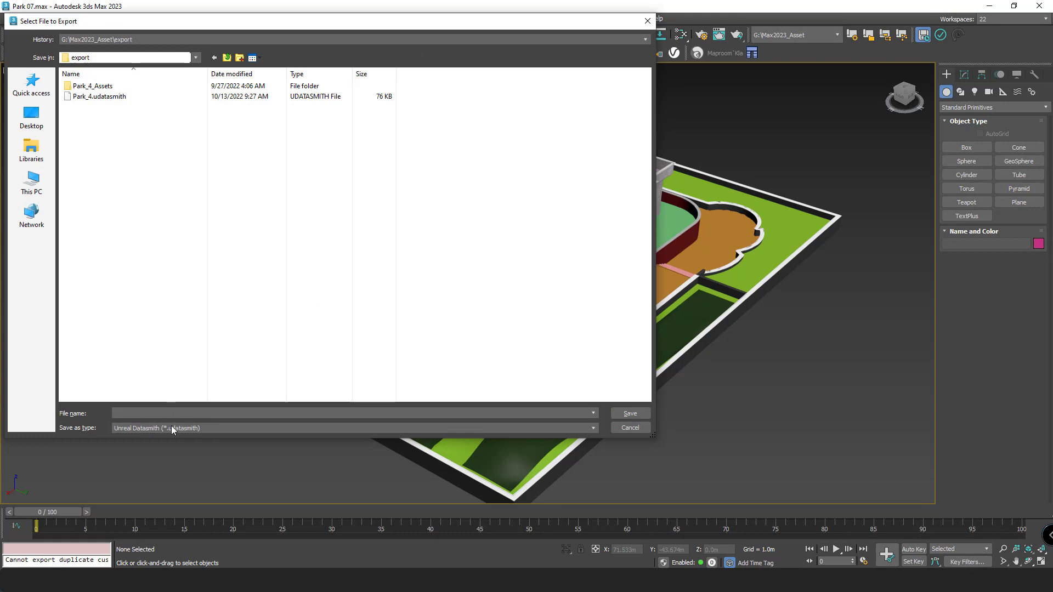
left_click(183, 428)
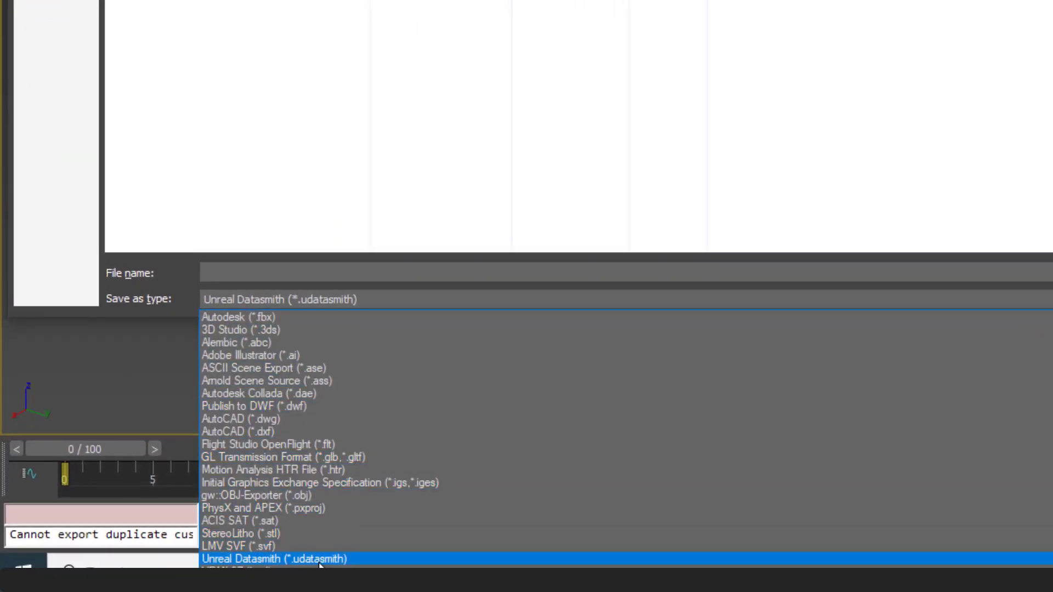
left_click(323, 561)
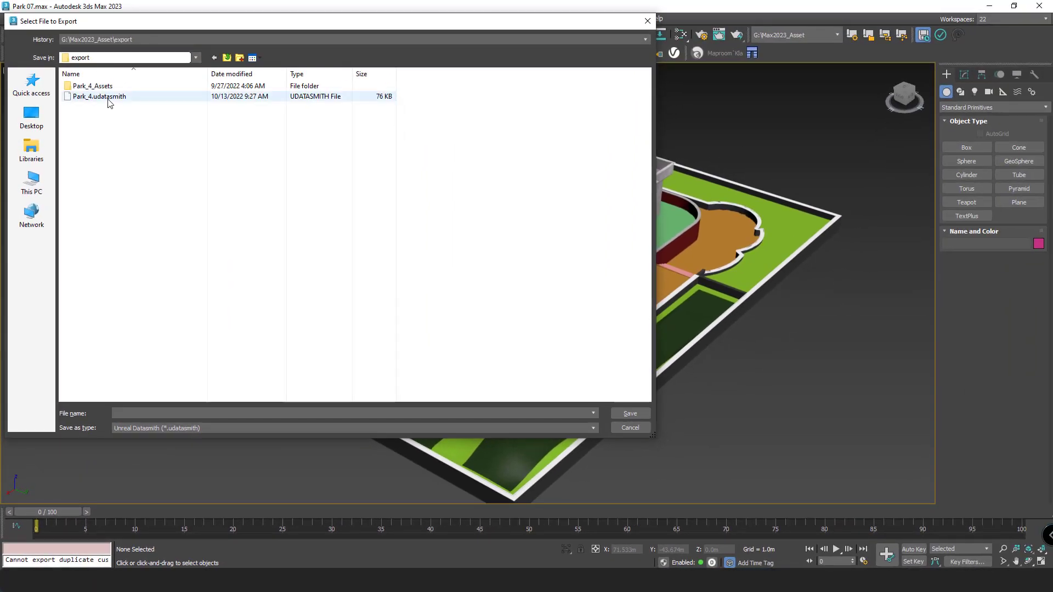
left_click(110, 97)
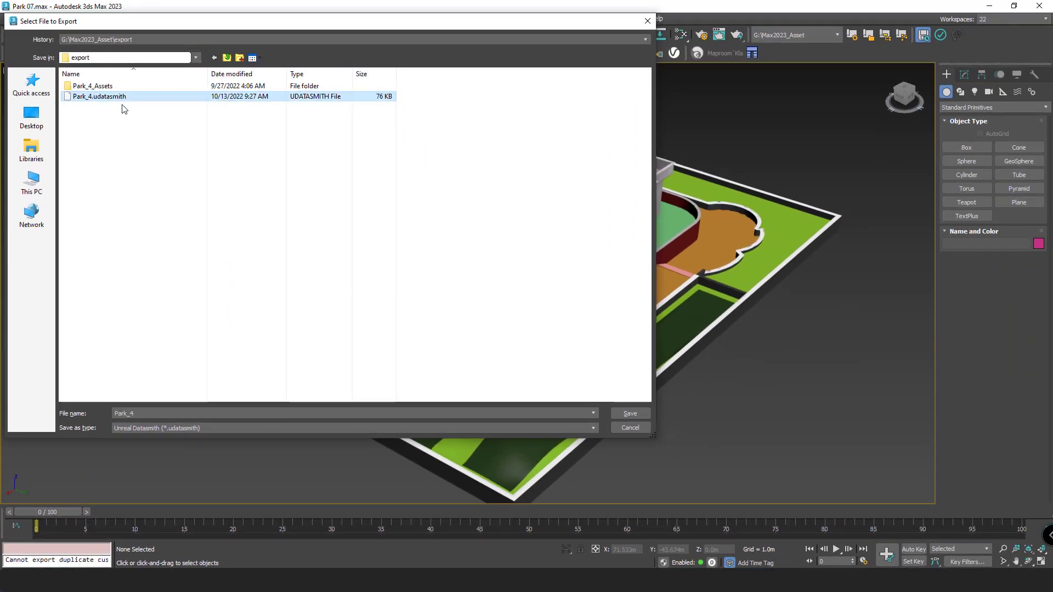
left_click(630, 413)
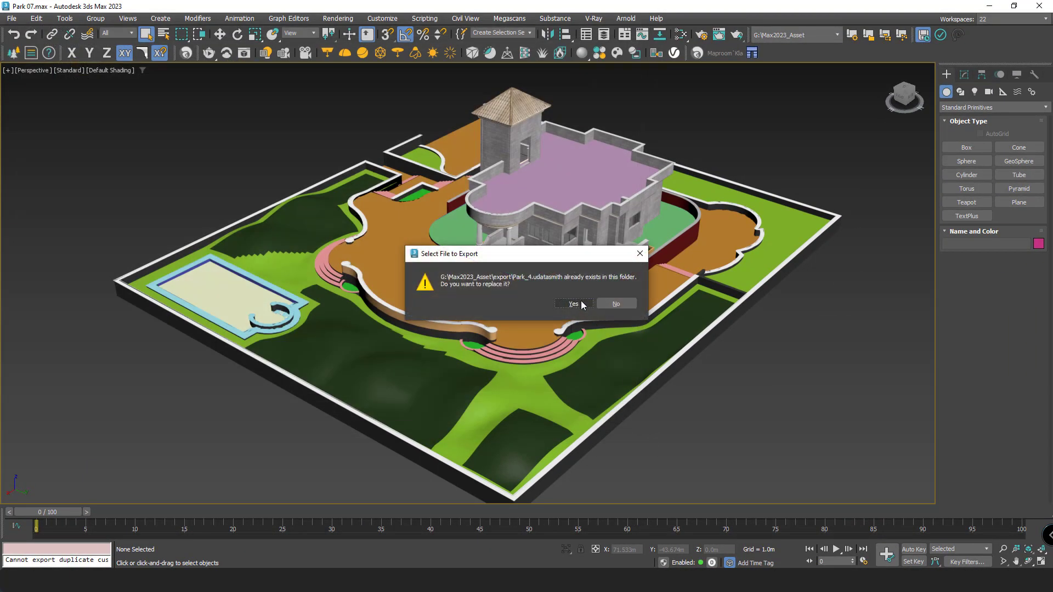
left_click(580, 302)
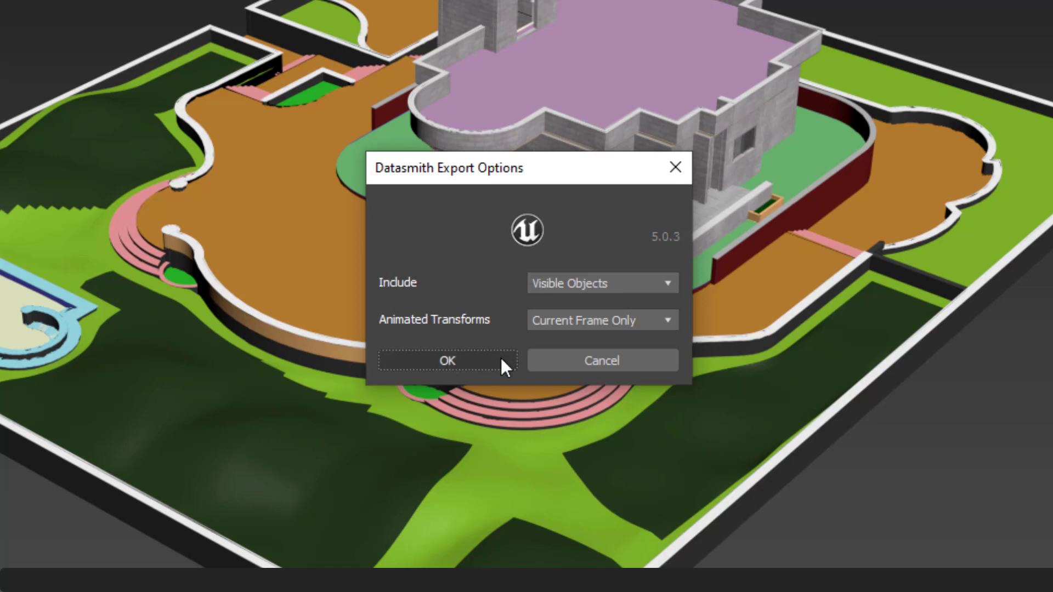
Step: Set the Datasmith export to include Visible Objects and run the export
left_click(640, 284)
left_click(616, 315)
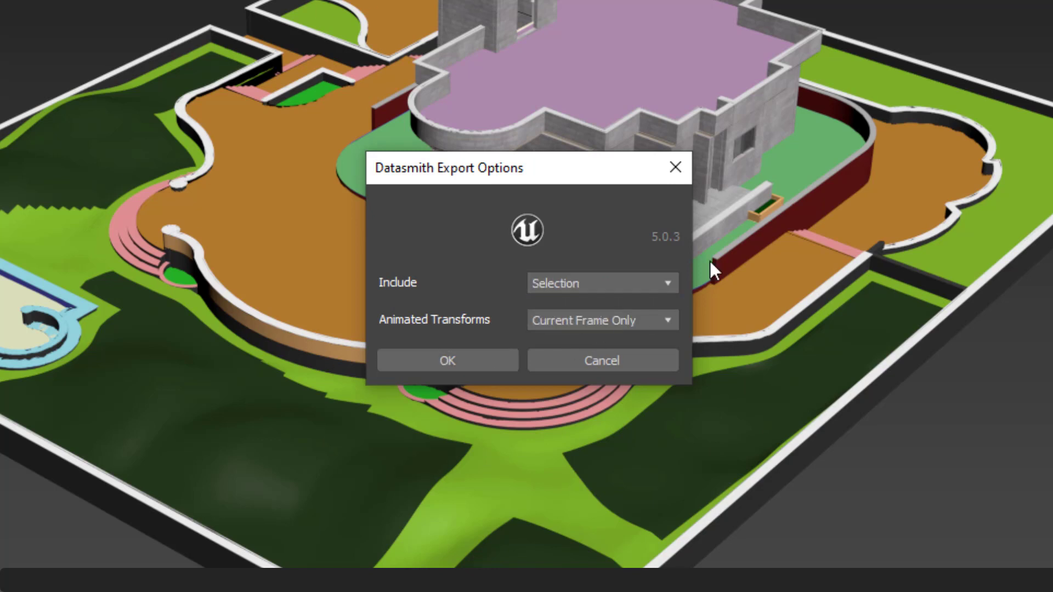
left_click(587, 282)
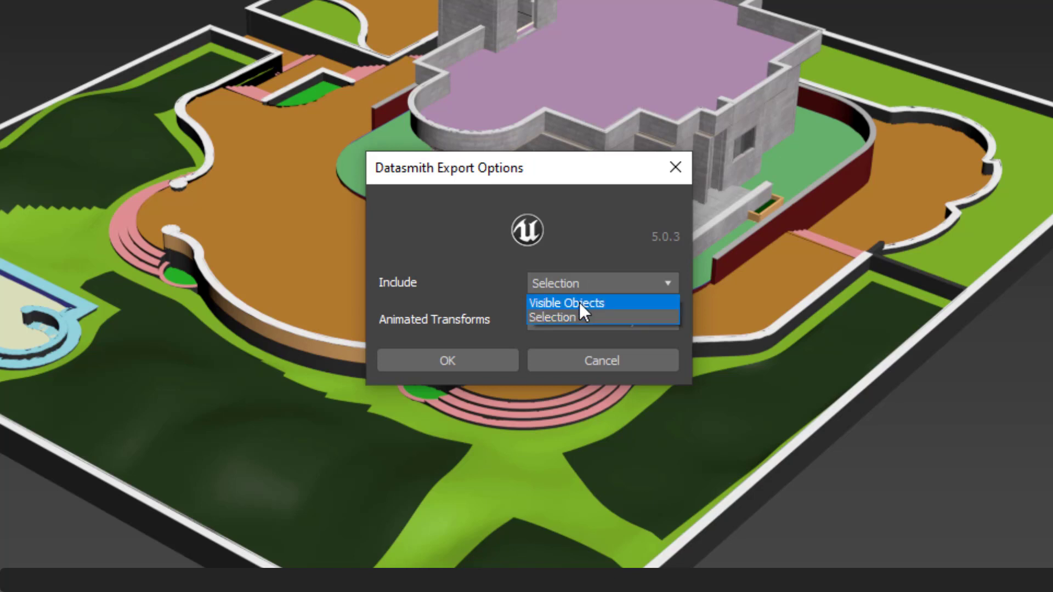
left_click(580, 301)
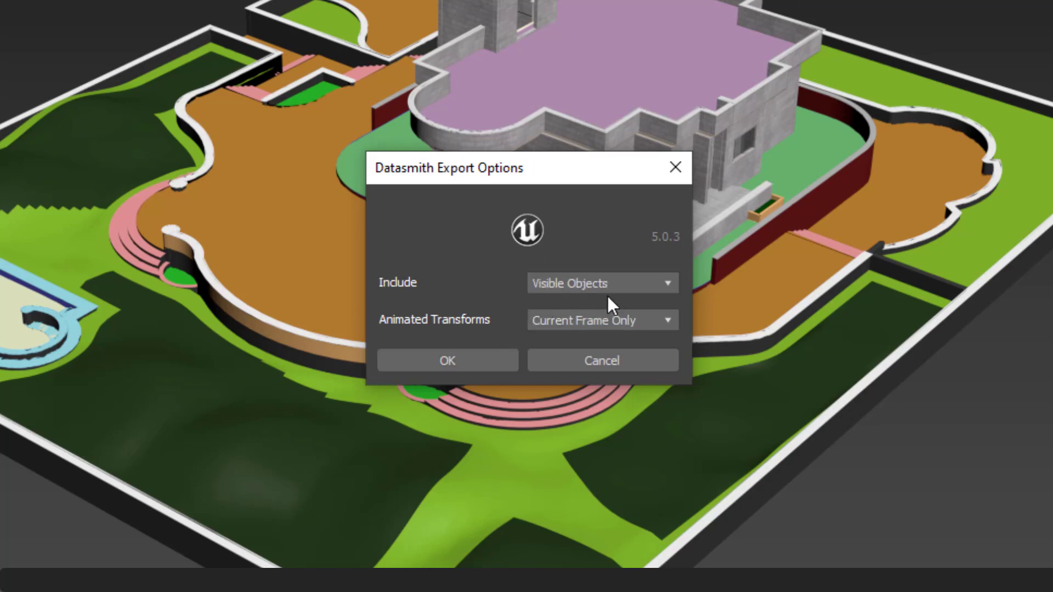
left_click(488, 361)
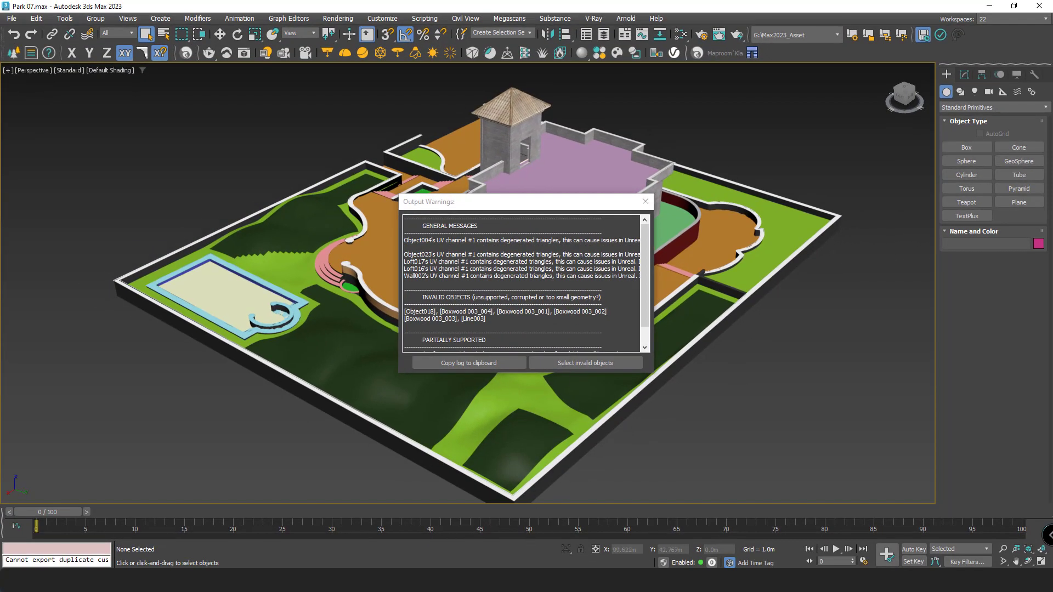
Step: Switch back to Twinmotion and choose Park_4.udatasmith from the export folder as the geometry file to import
key("alt+Tab")
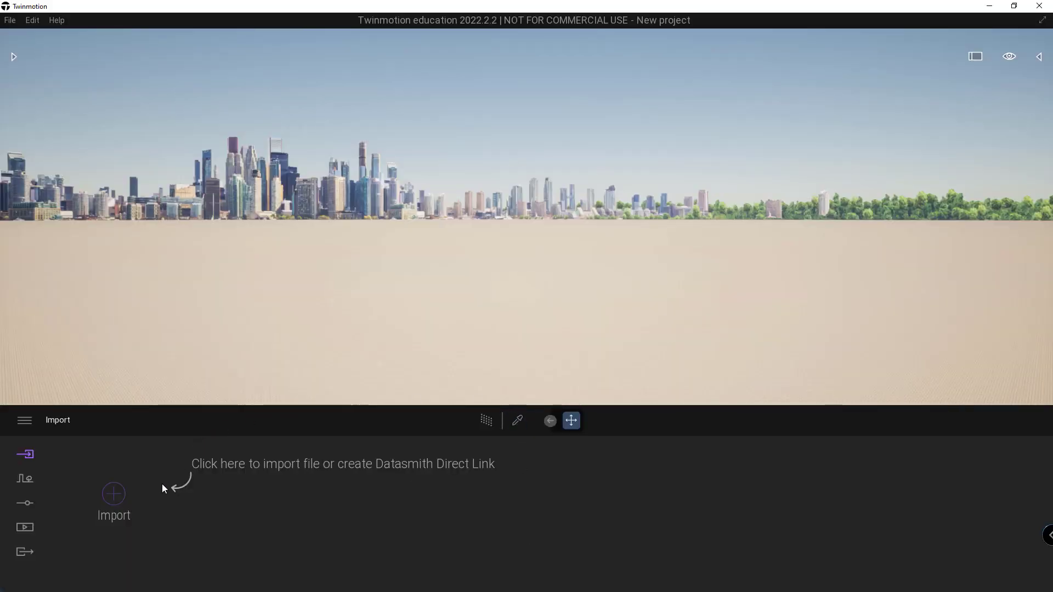
left_click(114, 494)
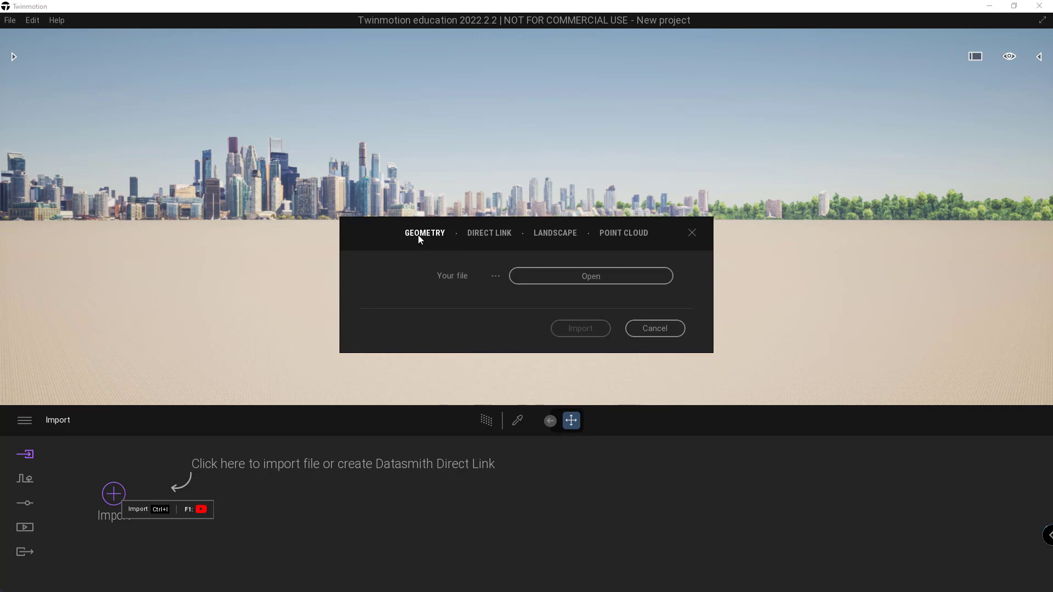
left_click(582, 279)
left_click(479, 293)
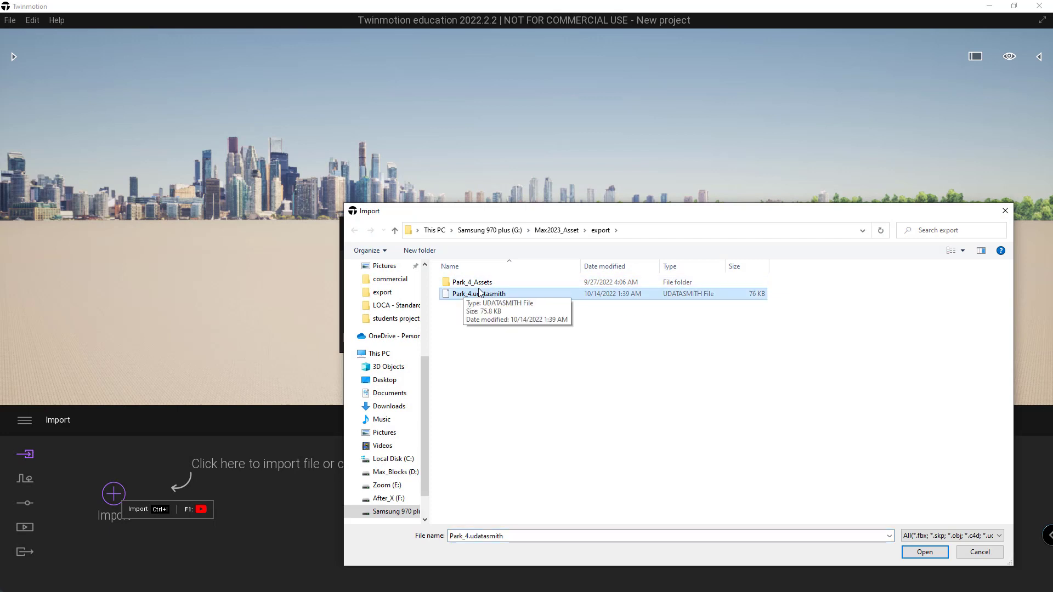
left_click(915, 555)
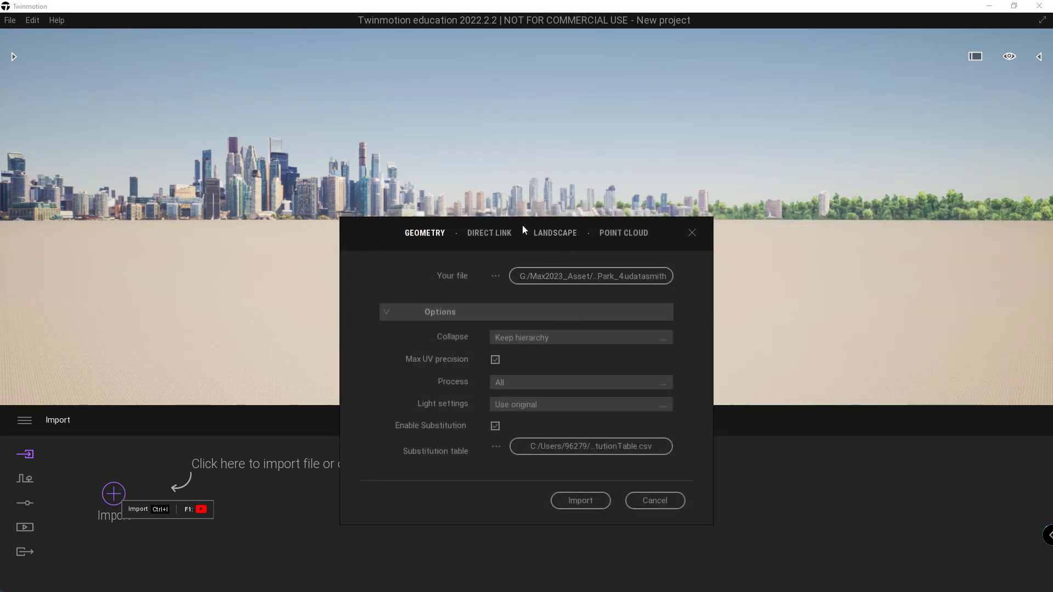
Step: Import the park geometry with the Collapse option set to Keep hierarchy
left_click_drag(522, 224, 544, 54)
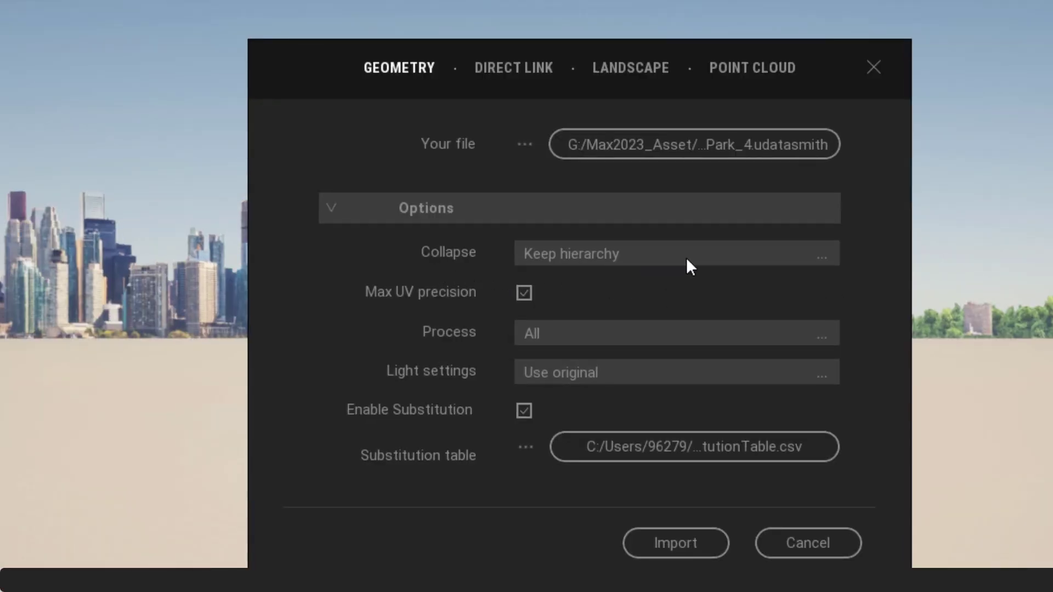
left_click(829, 254)
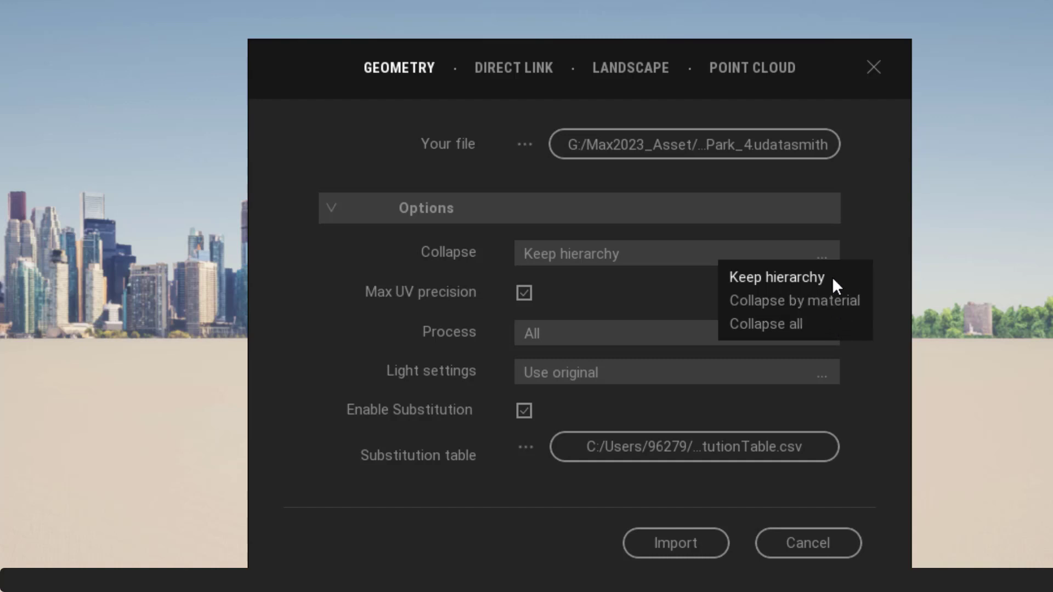
left_click(808, 278)
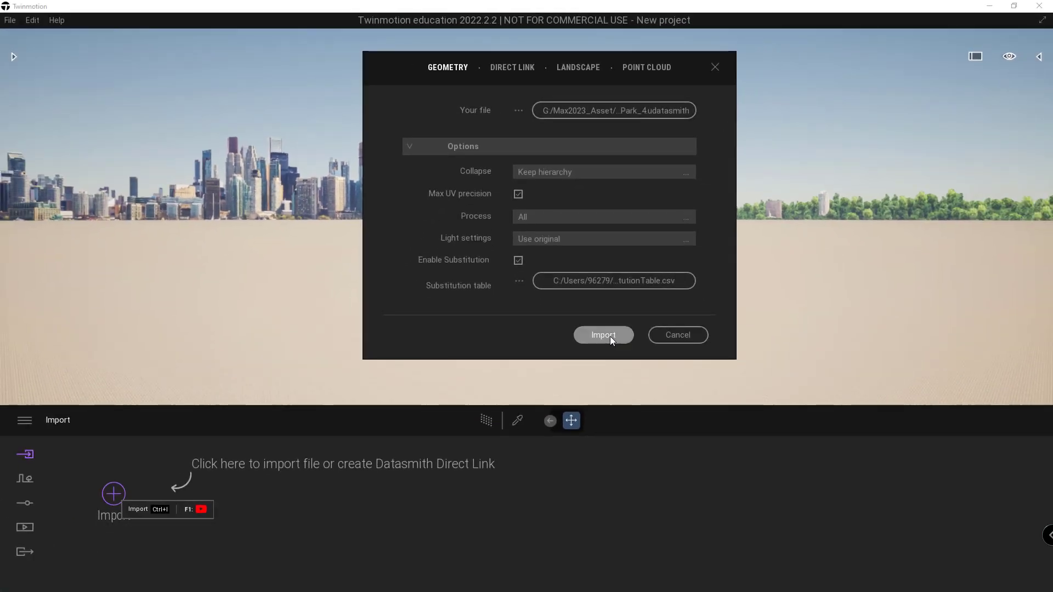
left_click(610, 337)
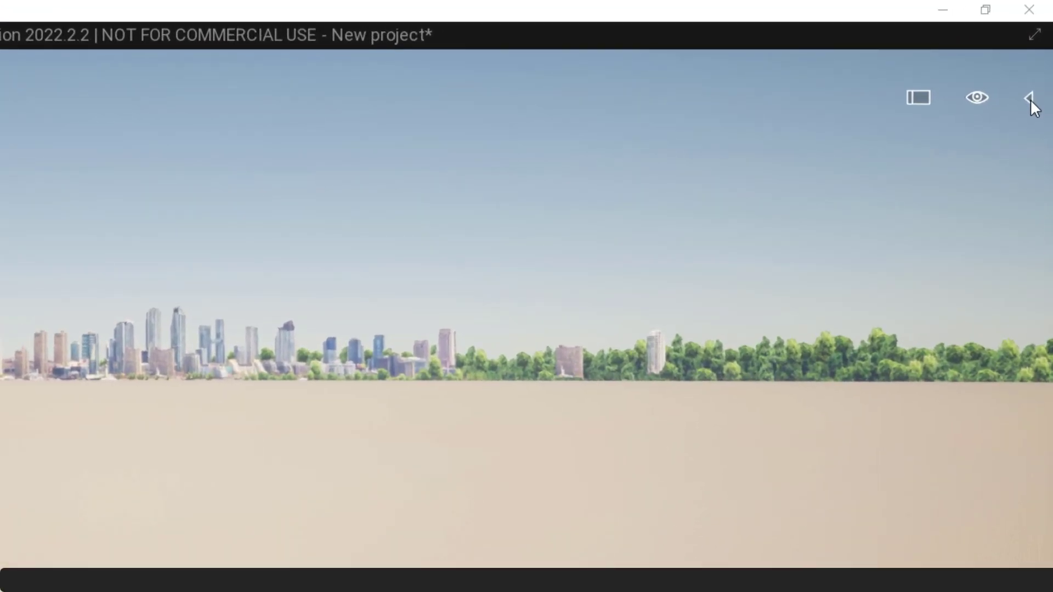
Step: Show the scene graph, focus the view on the Park_4 folder and inspect the imported model
left_click(1029, 99)
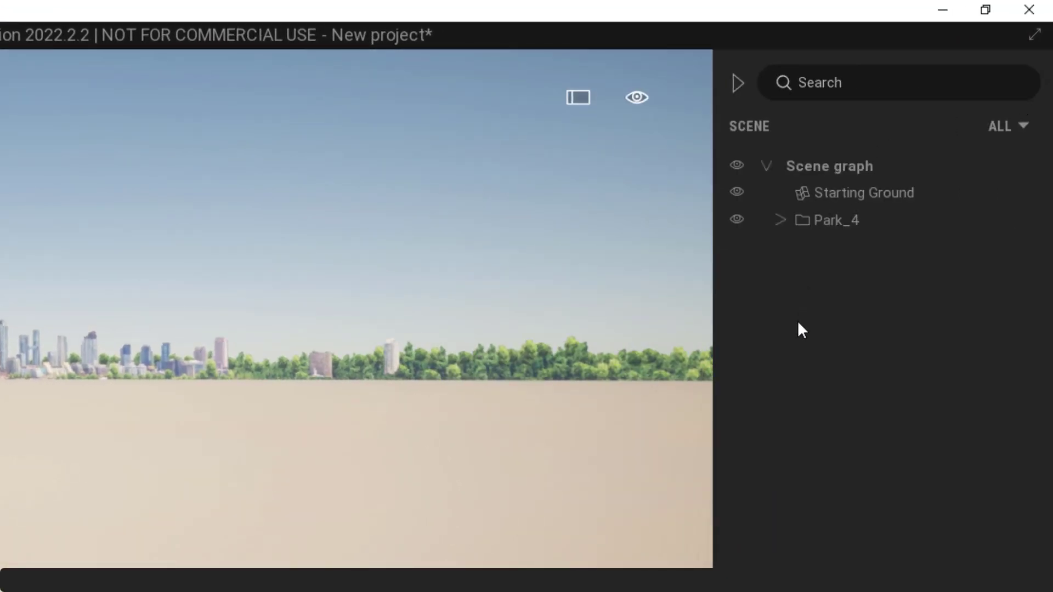
left_click(830, 221)
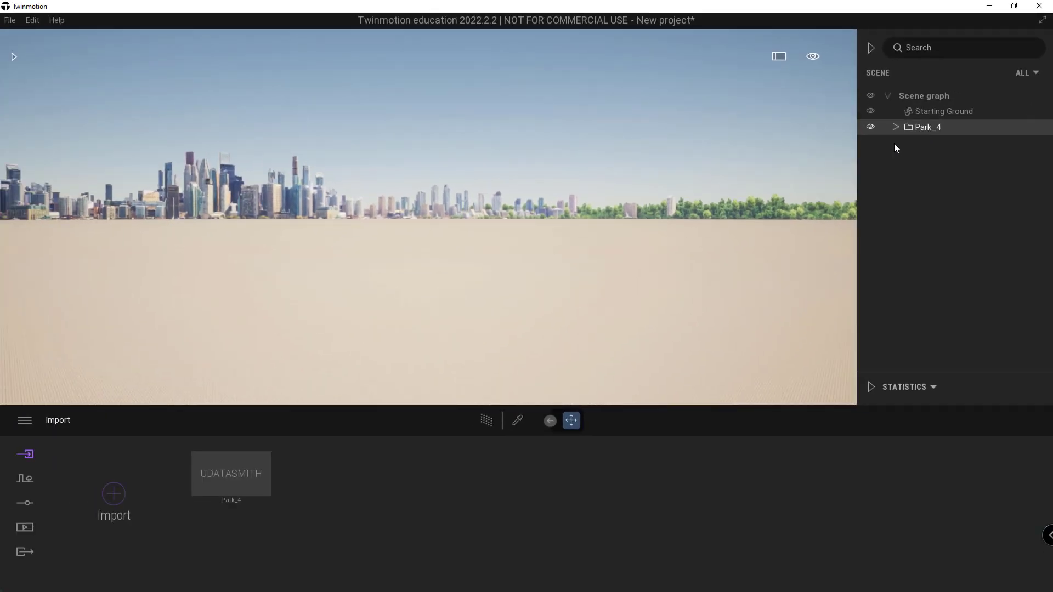
key("f")
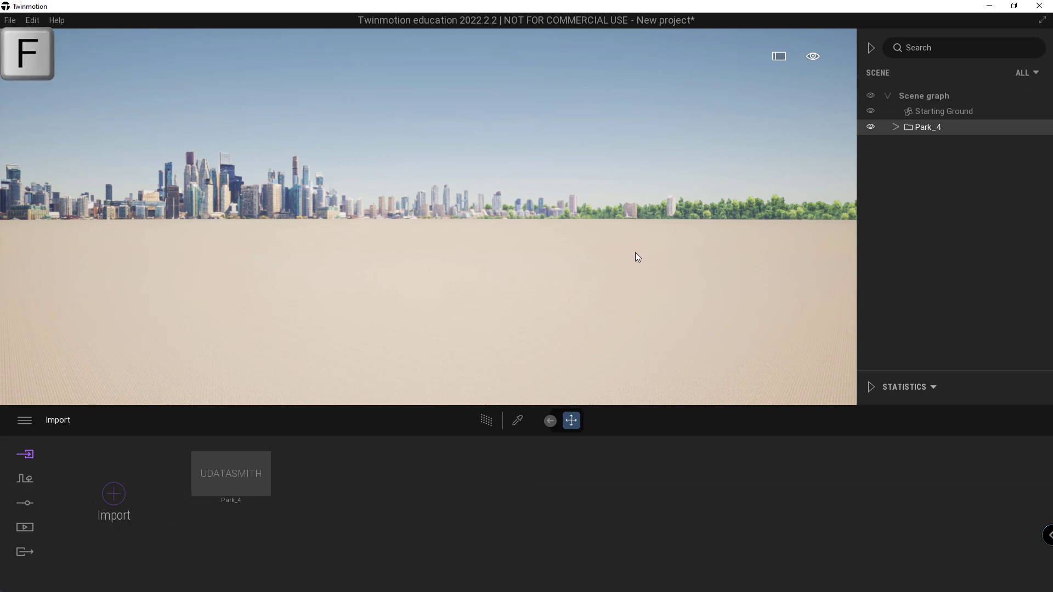
middle_click_drag(598, 238, 600, 243, "shift")
middle_click_drag(428, 347, 457, 306)
left_click(367, 342)
middle_click_drag(367, 341, 177, 206, "shift")
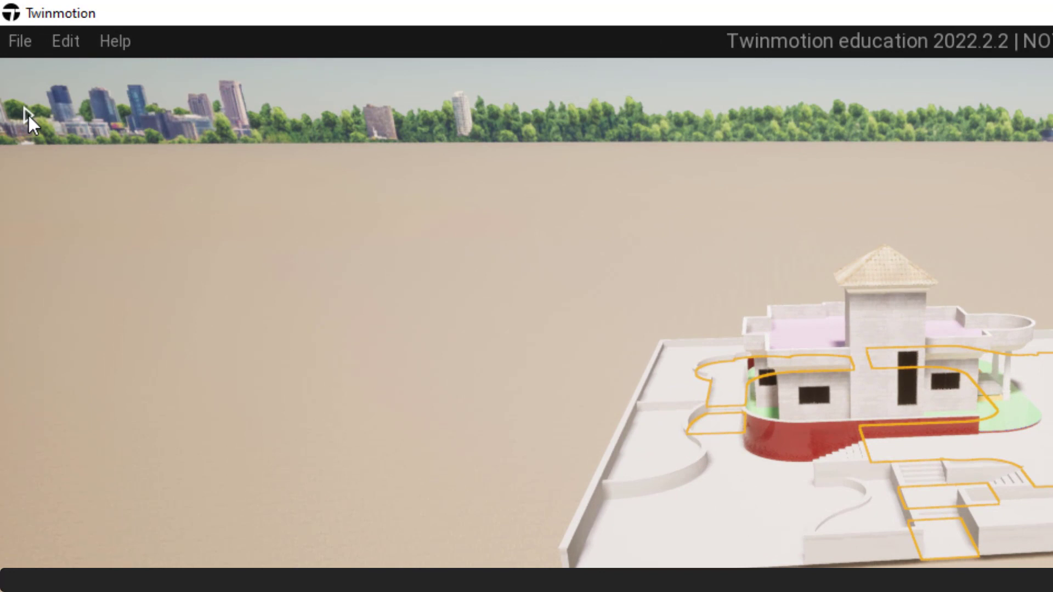
Step: Open the Landscapes category under Vegetation and landscape in the asset library
left_click(28, 115)
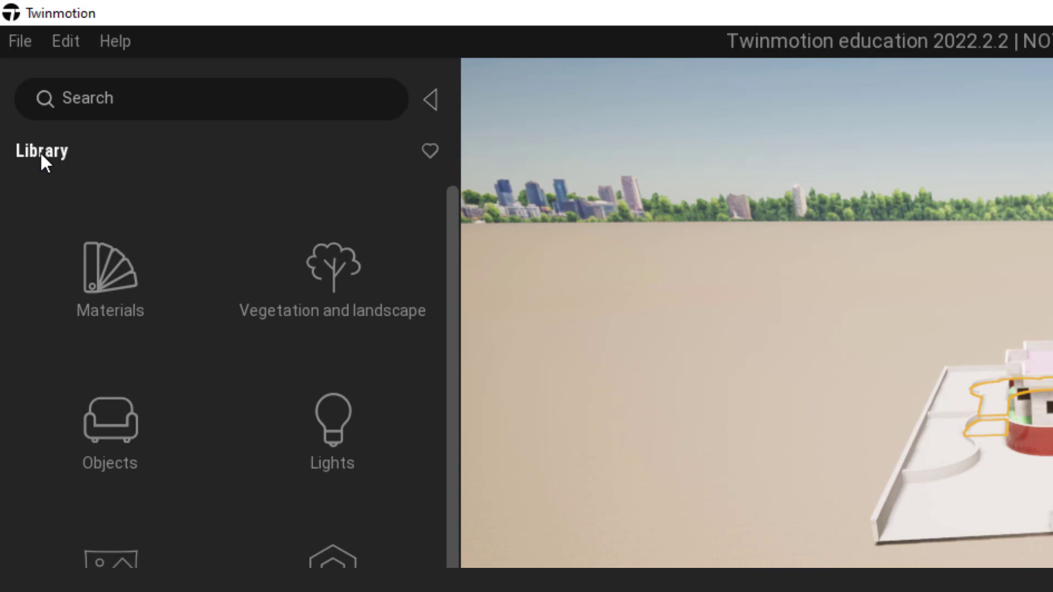
left_click(322, 273)
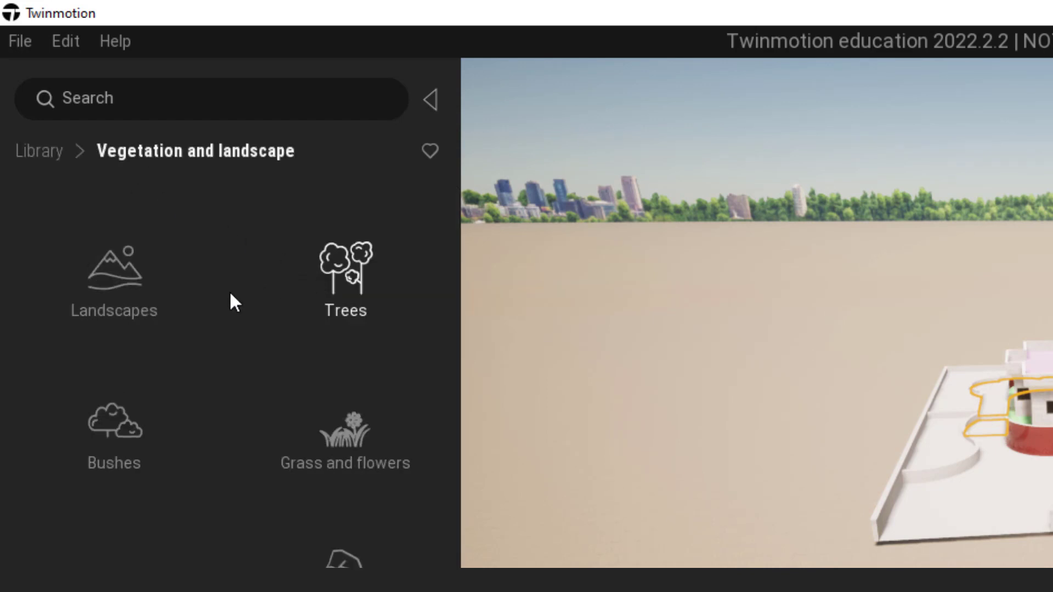
left_click(118, 279)
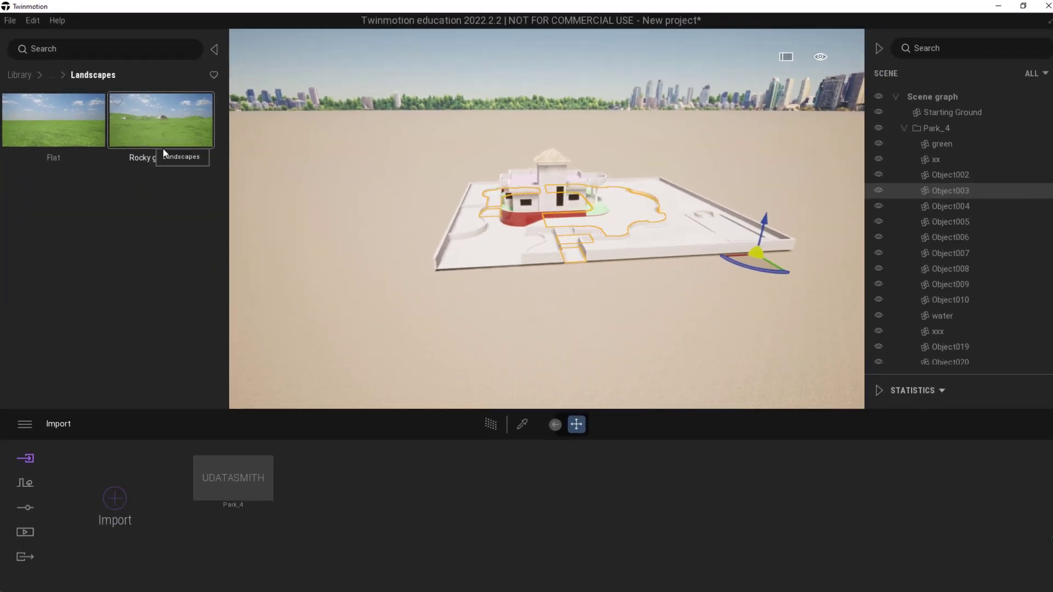
Step: Select the Starting Ground, hide it and show it again
left_click(401, 232)
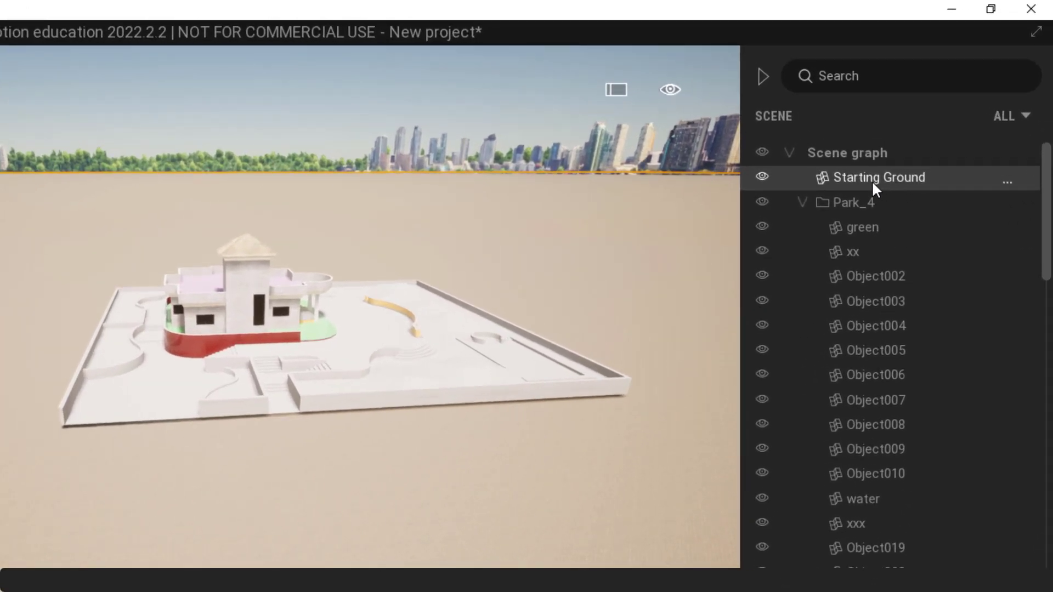
left_click(763, 177)
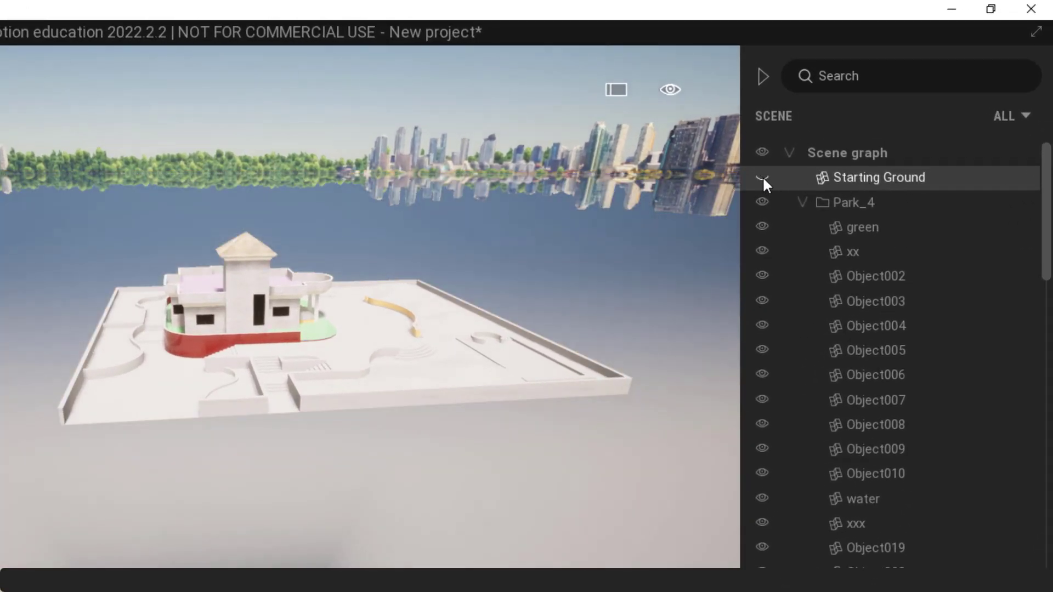
left_click(763, 176)
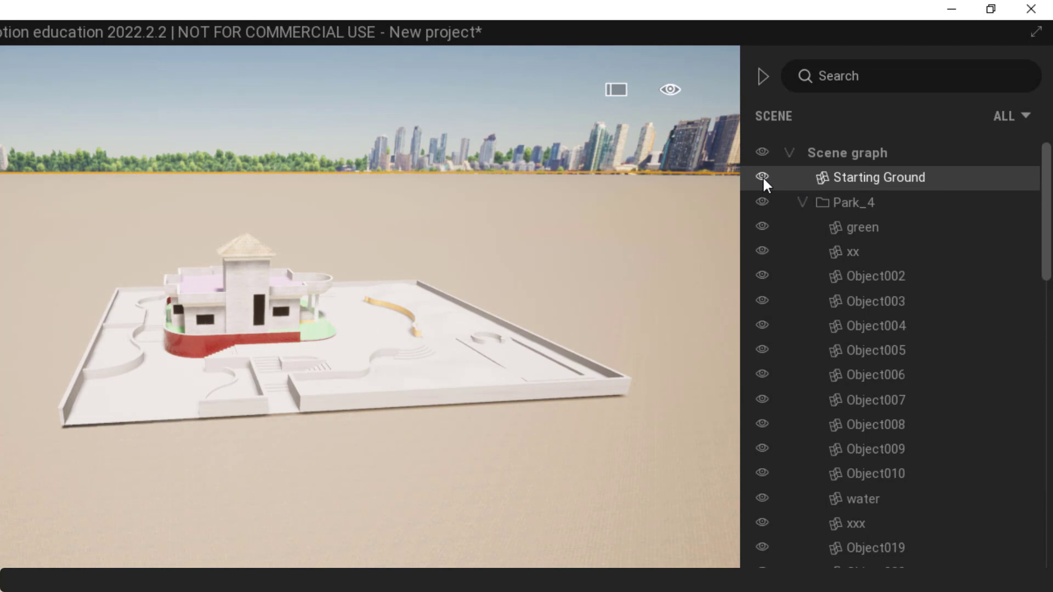
Step: Delete the Starting Ground from the scene
right_click(812, 181)
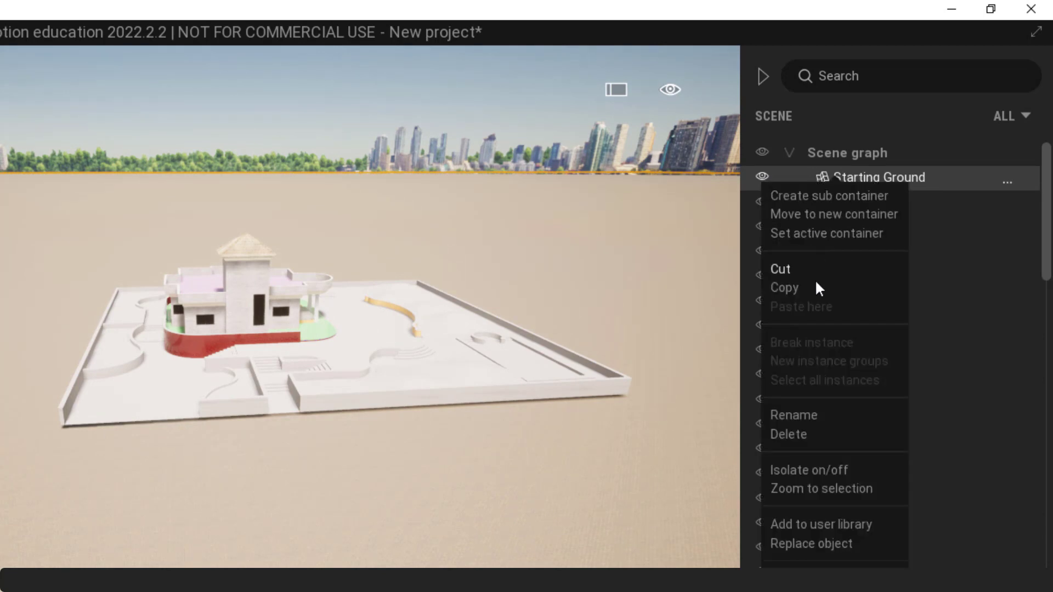
left_click(815, 434)
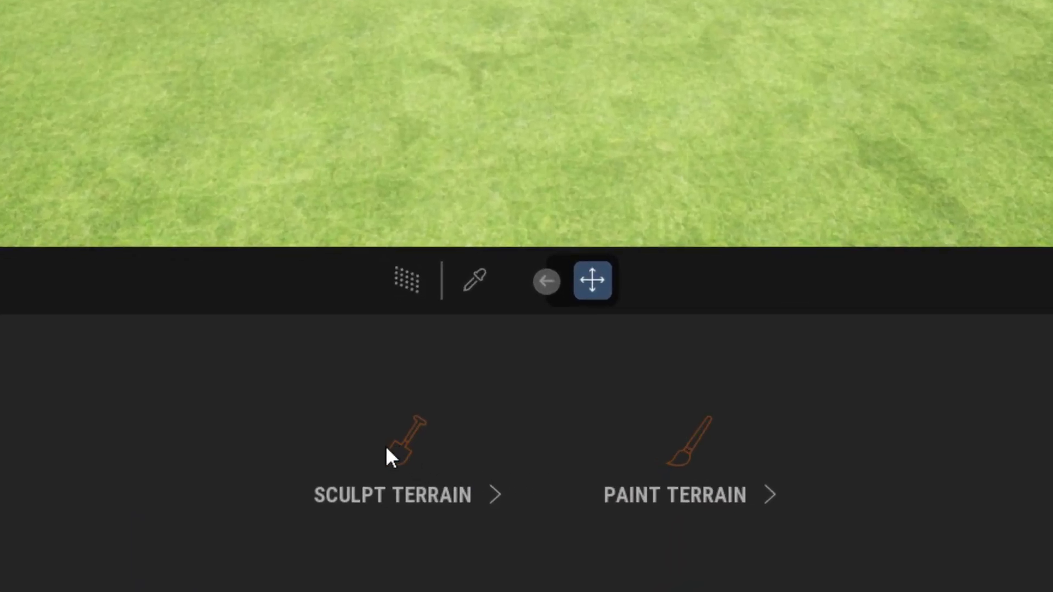
Step: Start sculpting the terrain, with the brush diameter set to 8 m and the intensity to 23%
left_click(407, 462)
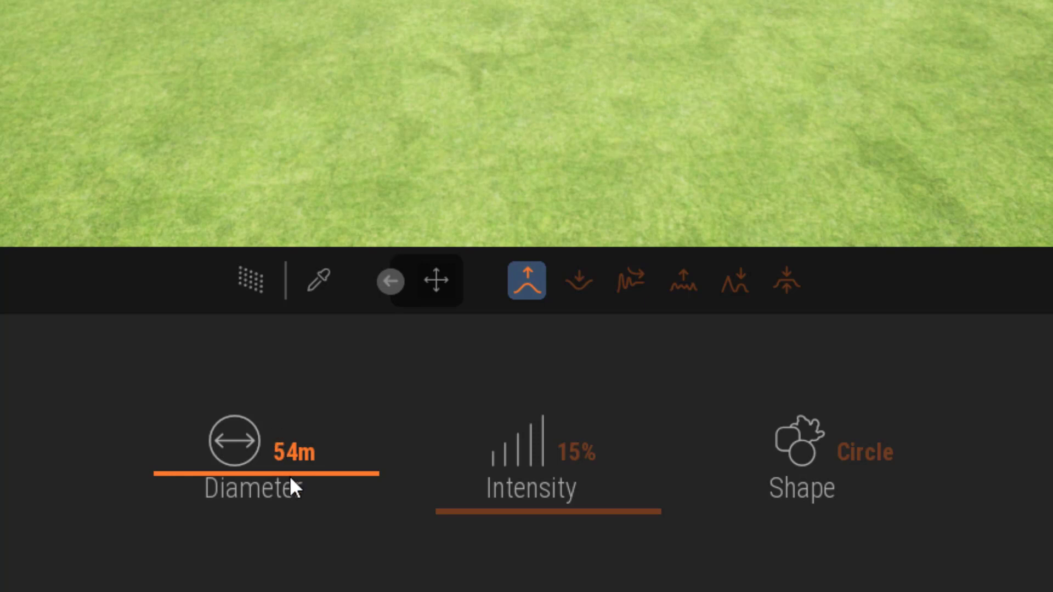
mouse_move(316, 481)
left_mouse_down()
mouse_move(315, 500)
mouse_move(331, 463)
mouse_move(329, 473)
mouse_move(356, 471)
left_mouse_up()
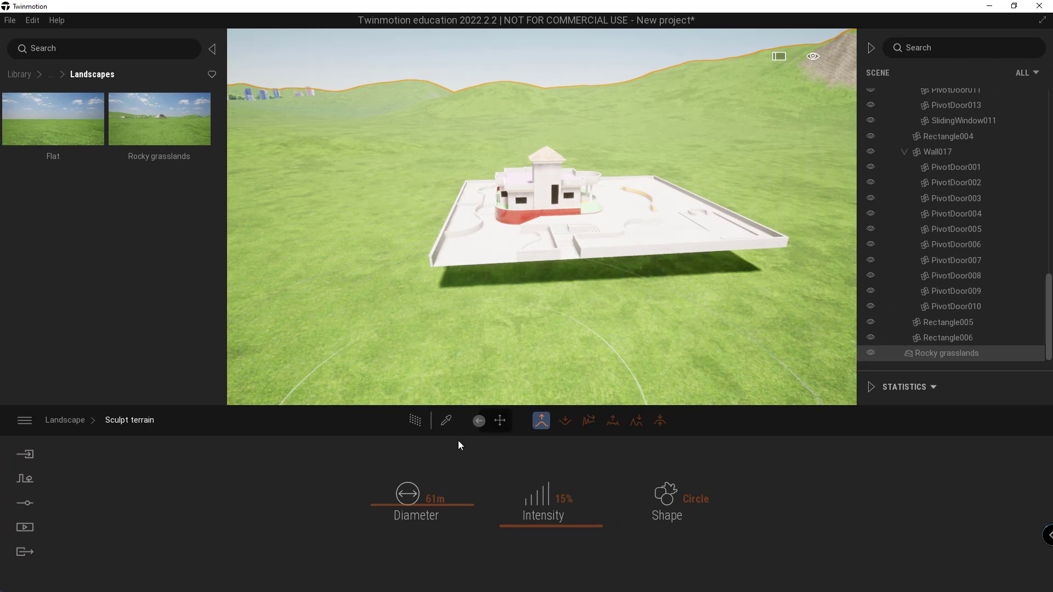
left_click_drag(456, 511, 459, 523)
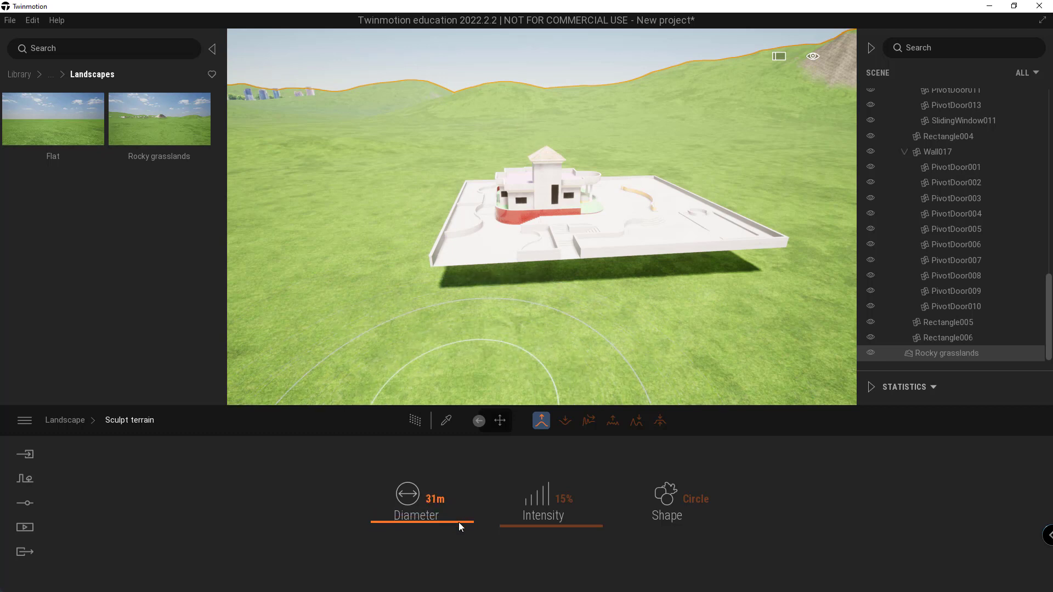
mouse_move(540, 525)
left_mouse_down()
mouse_move(546, 502)
mouse_move(543, 524)
left_mouse_up()
left_click(686, 512)
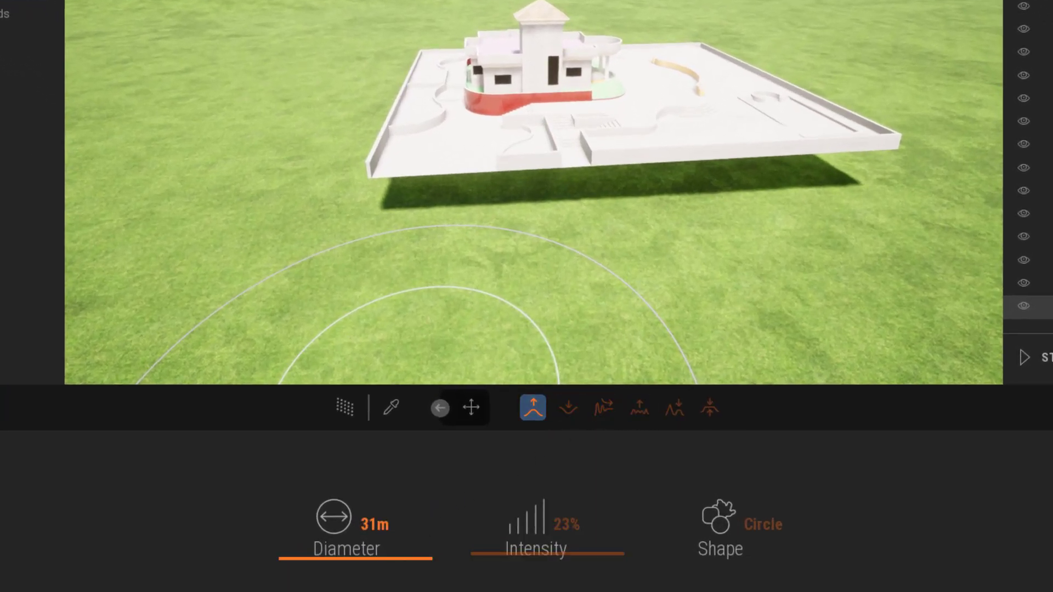
left_click_drag(406, 558, 406, 579)
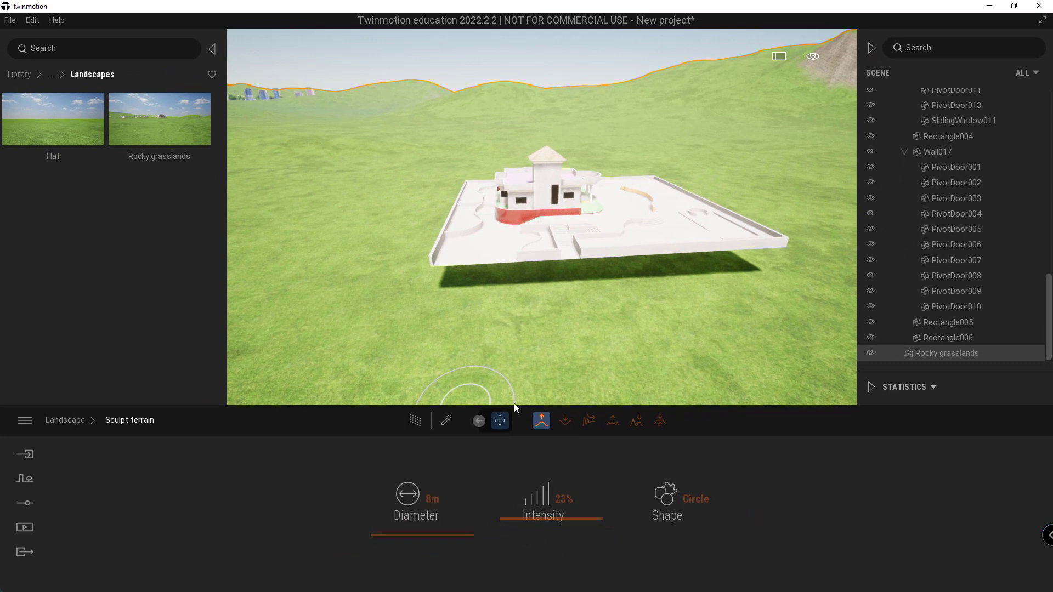
Step: Raise a curved, rocky ridge in the grassland in front of the park with the 8 m brush
middle_click_drag(521, 402, 529, 466)
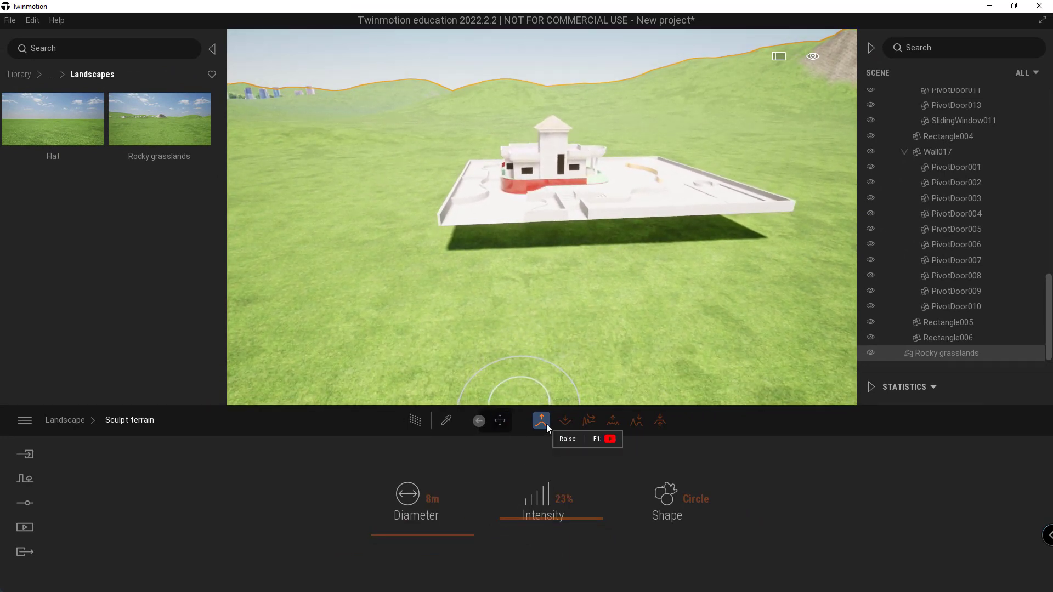
mouse_move(519, 371)
left_mouse_down()
mouse_move(408, 341)
mouse_move(375, 281)
left_mouse_up()
mouse_move(377, 243)
left_mouse_down()
mouse_move(379, 297)
mouse_move(442, 352)
left_mouse_up()
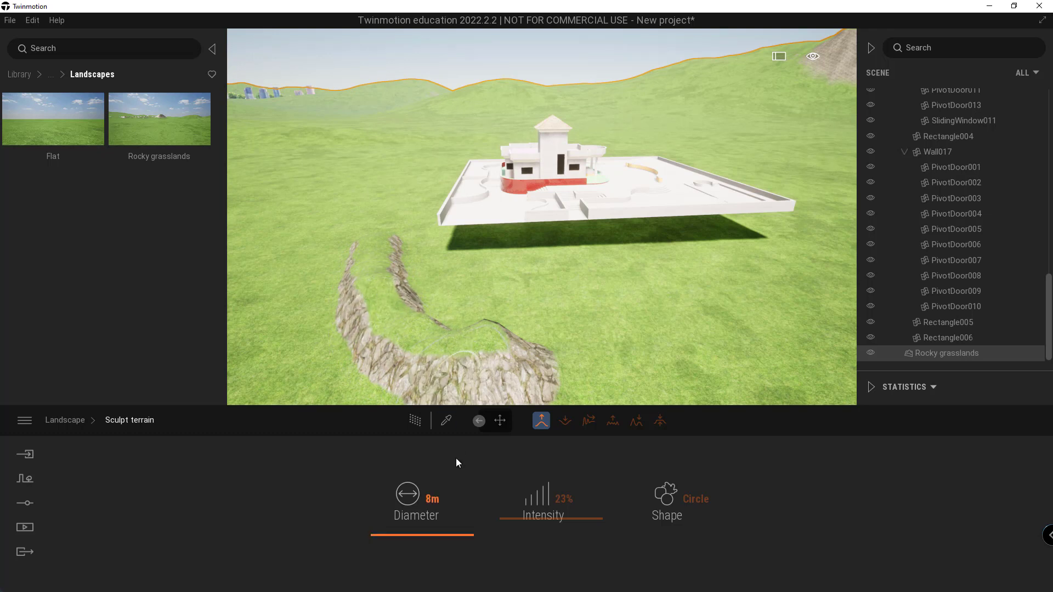
Step: Set the brush diameter to 24 m and raise broader mounds around the ridge and along the park's front edge
left_click_drag(445, 534, 483, 531)
mouse_move(365, 313)
left_mouse_down()
mouse_move(337, 283)
mouse_move(328, 222)
mouse_move(365, 166)
mouse_move(362, 211)
mouse_move(598, 320)
mouse_move(722, 323)
mouse_move(792, 296)
mouse_move(831, 239)
left_mouse_up()
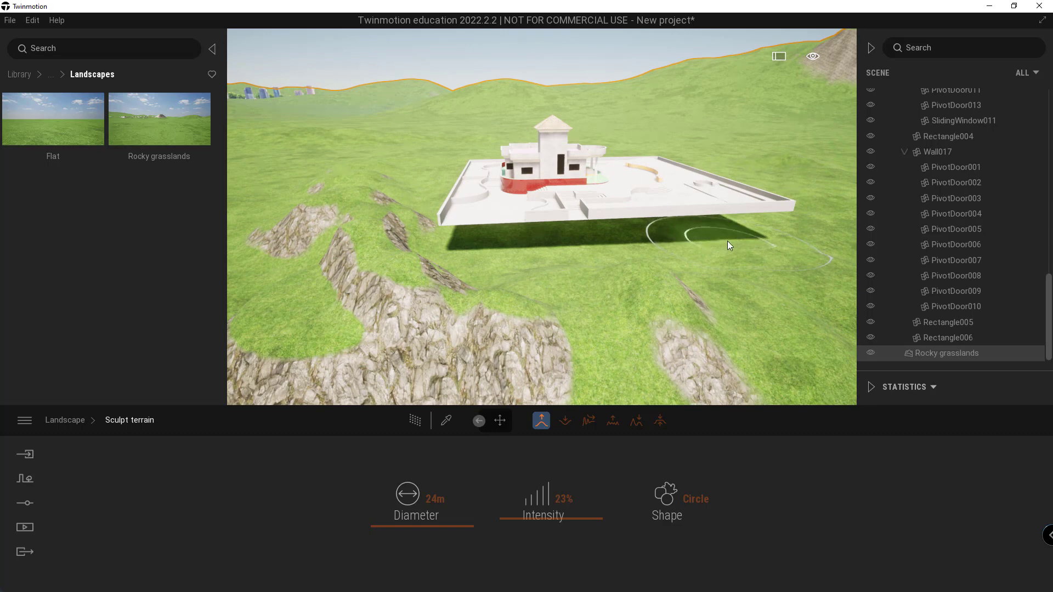
mouse_move(672, 245)
middle_mouse_down("shift")
mouse_move(653, 277)
mouse_move(618, 280)
middle_mouse_up("shift")
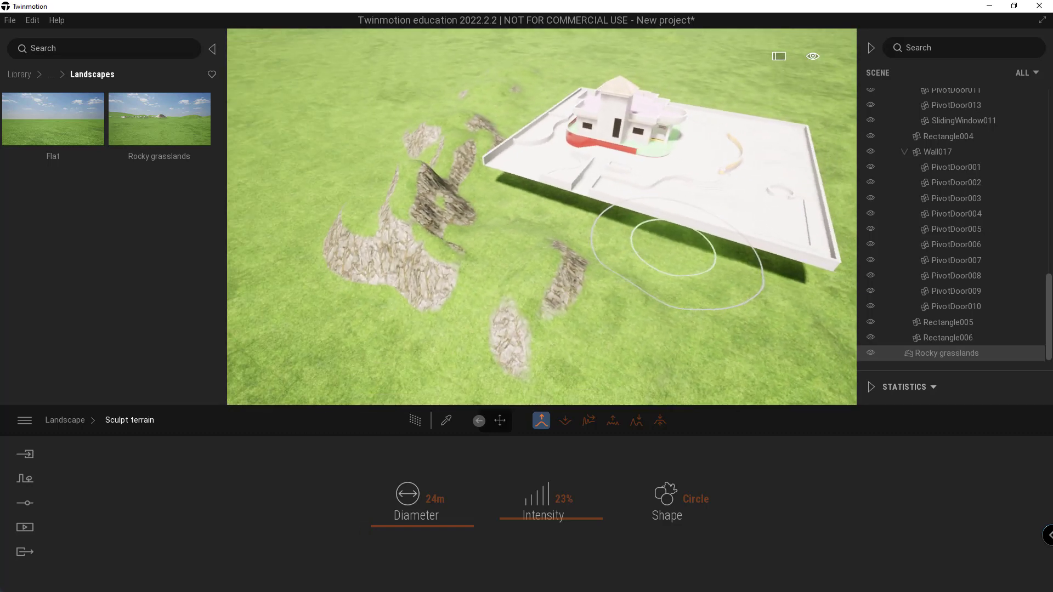
mouse_move(577, 324)
left_mouse_down()
mouse_move(450, 305)
mouse_move(358, 246)
mouse_move(397, 152)
left_mouse_up()
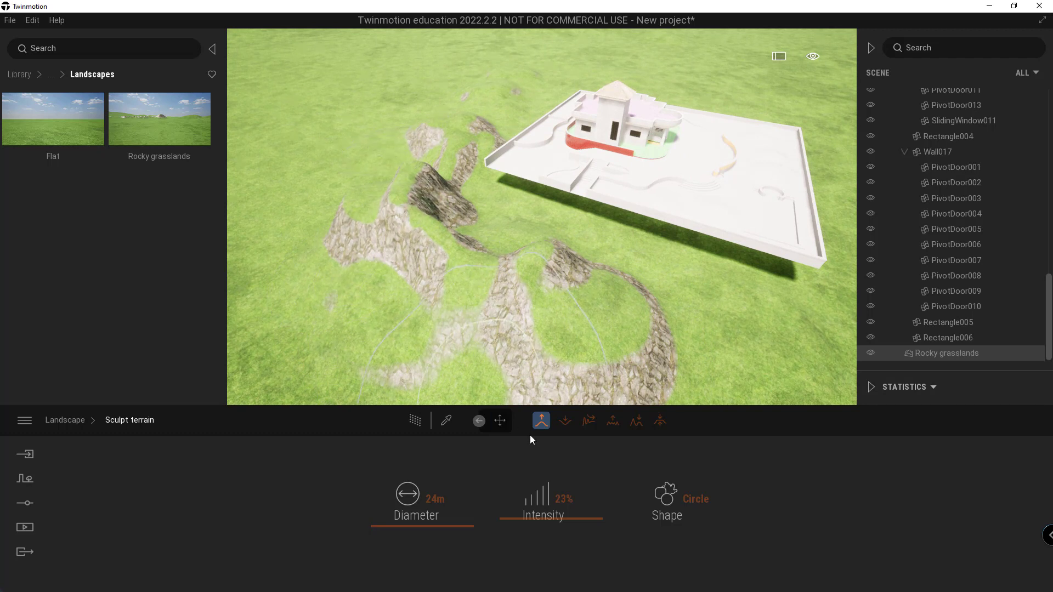
Step: Dig into the raised mounds in front of the park and level the sculpted terrain back to flat ground
left_click(567, 423)
mouse_move(580, 405)
left_mouse_down()
mouse_move(583, 345)
mouse_move(416, 233)
mouse_move(422, 157)
mouse_move(443, 117)
mouse_move(415, 208)
mouse_move(449, 262)
mouse_move(532, 302)
mouse_move(505, 282)
left_mouse_up()
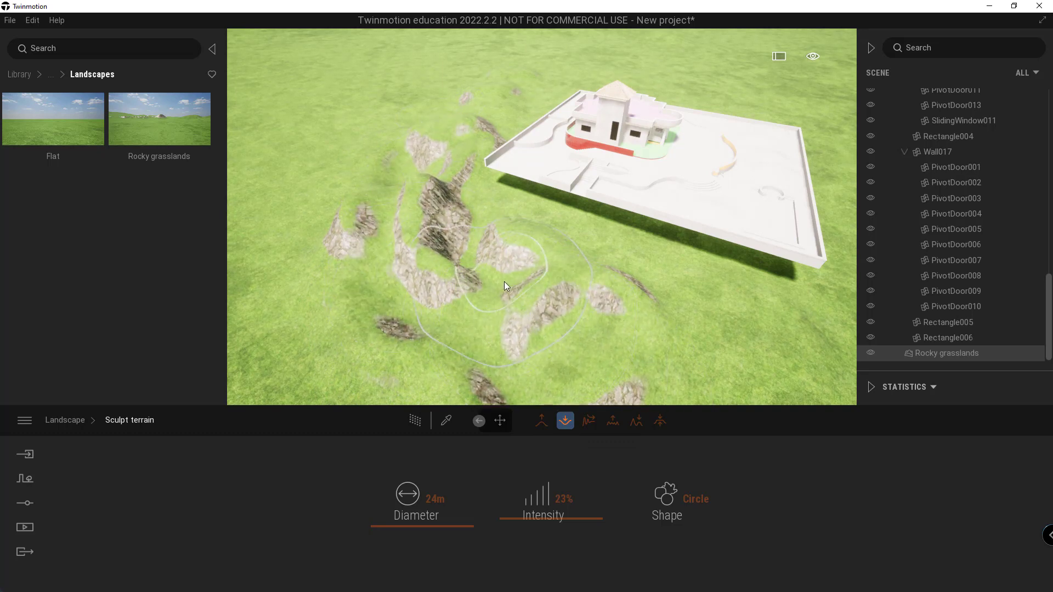
left_click(588, 422)
mouse_move(603, 397)
left_mouse_down()
mouse_move(631, 334)
mouse_move(561, 294)
mouse_move(443, 321)
mouse_move(412, 271)
mouse_move(442, 229)
mouse_move(446, 141)
mouse_move(357, 227)
mouse_move(535, 314)
mouse_move(695, 355)
left_mouse_up()
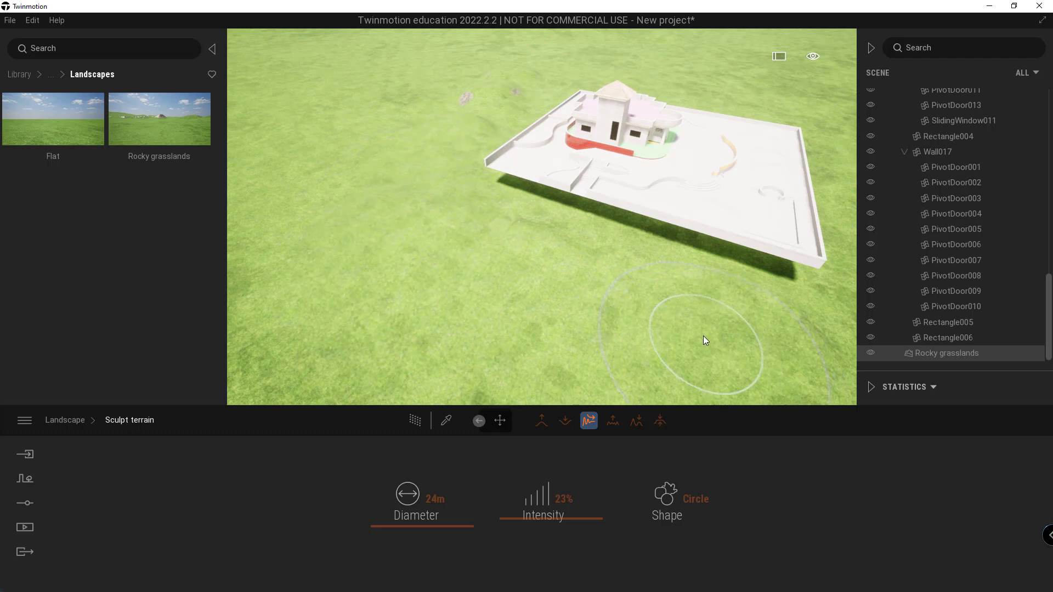
middle_click_drag(703, 336, 619, 324)
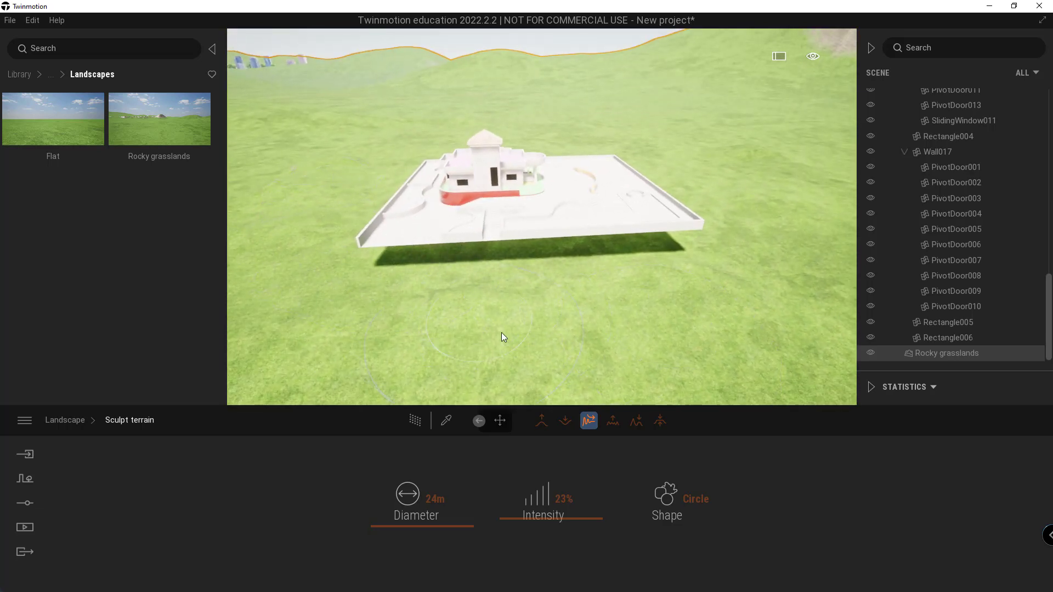
Step: Raise a new group of mounds in front of the park with the 24 m brush
left_click(543, 423)
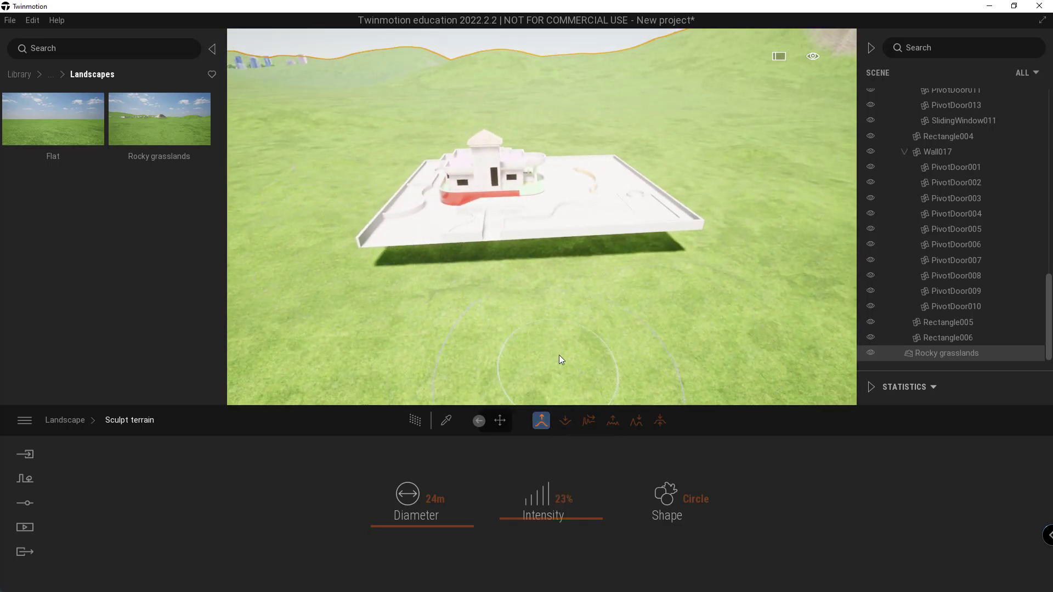
mouse_move(580, 311)
left_mouse_down()
mouse_move(449, 269)
mouse_move(398, 267)
mouse_move(424, 269)
left_mouse_up()
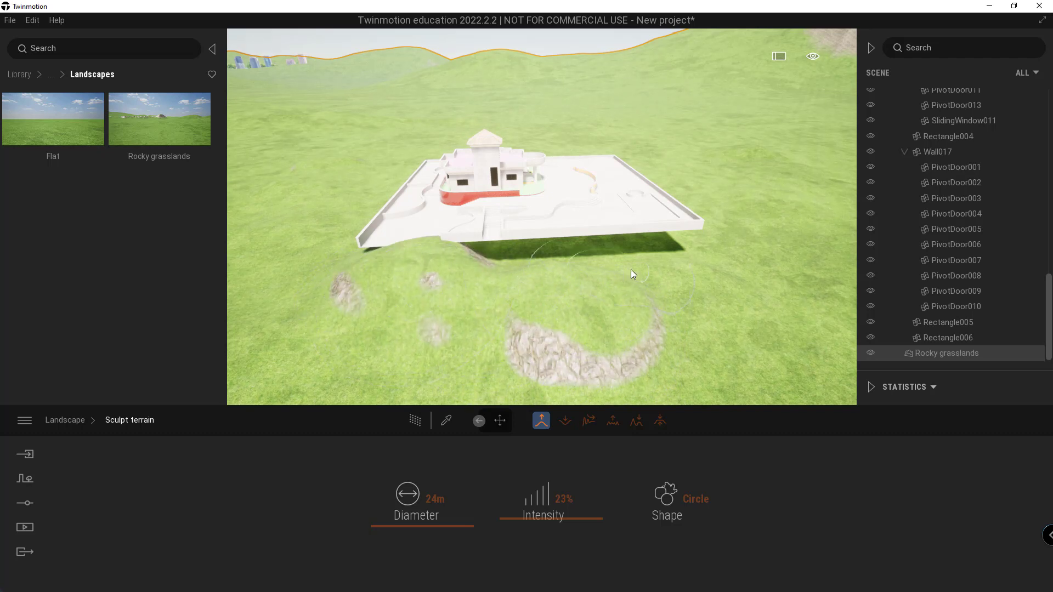
middle_click_drag(630, 270, 699, 298, "shift")
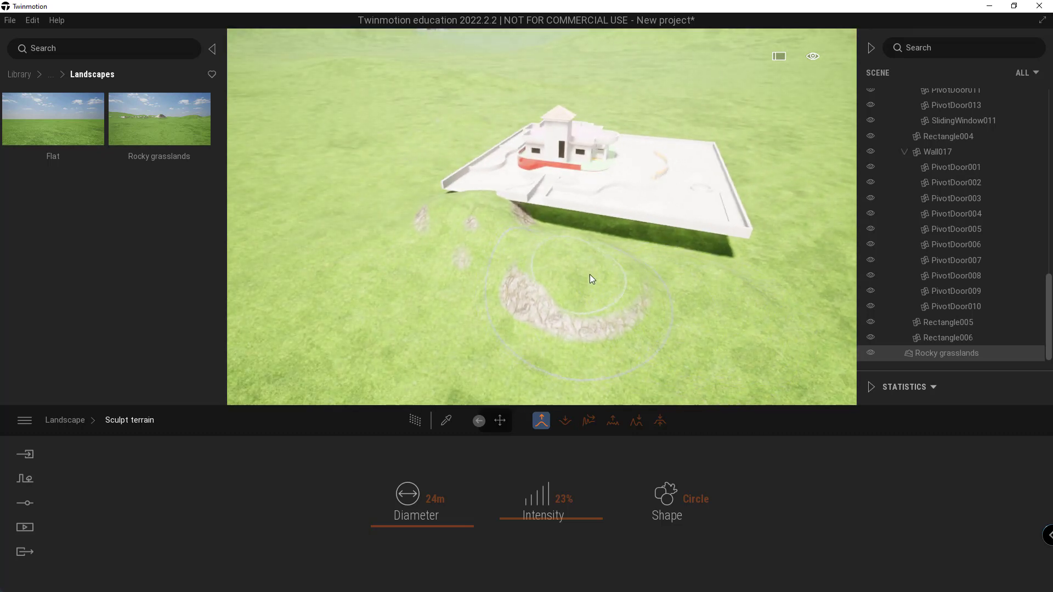
scroll(673, 319, "up", 3)
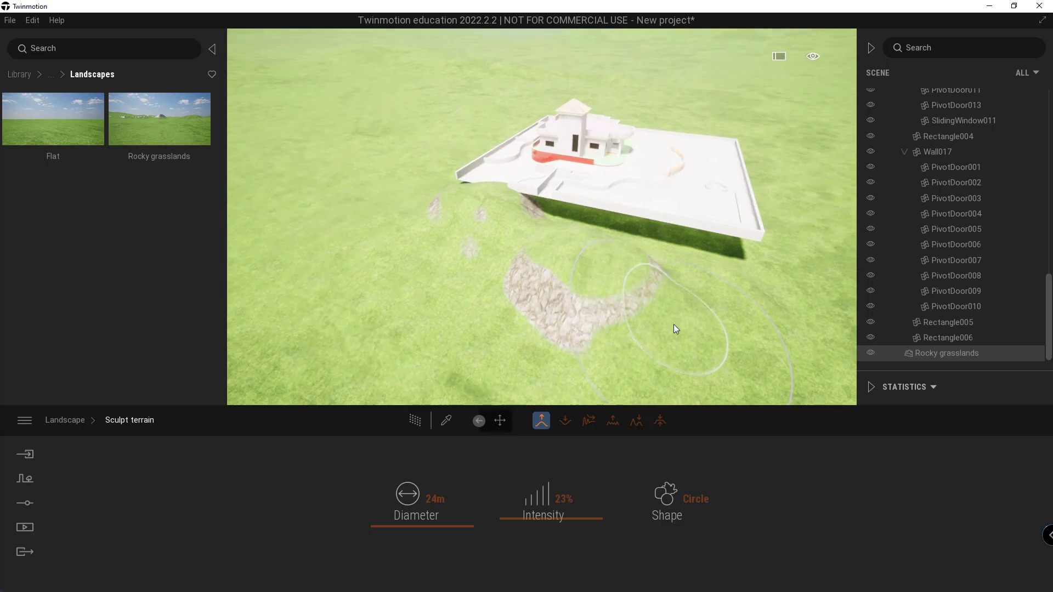
Step: Level the terrain at the mound's height to form a flat plateau across and around the park
left_click(660, 421)
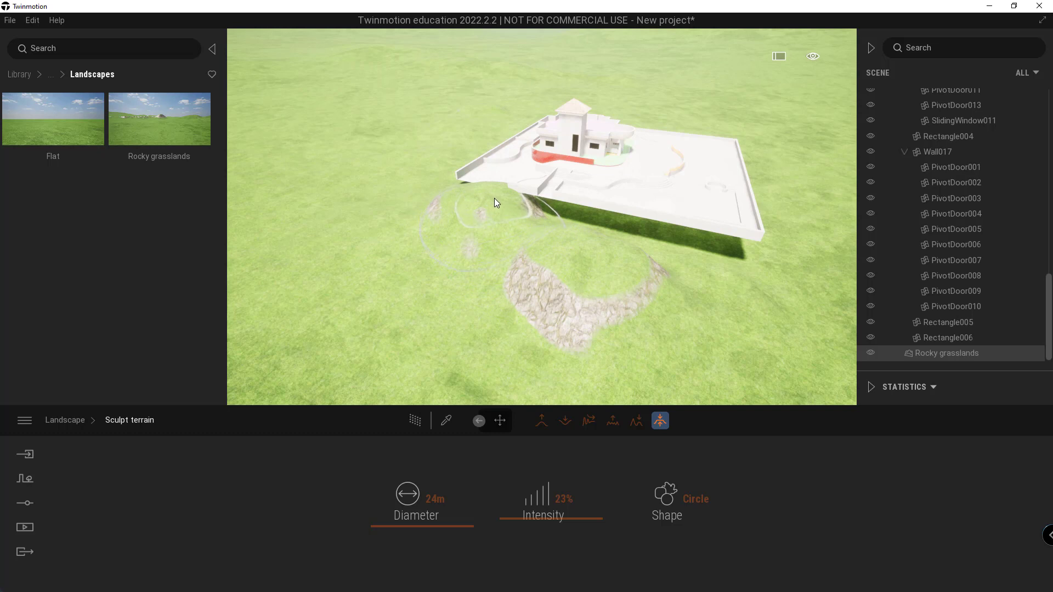
mouse_move(496, 202)
left_mouse_down()
mouse_move(602, 267)
mouse_move(501, 200)
mouse_move(503, 164)
left_mouse_up()
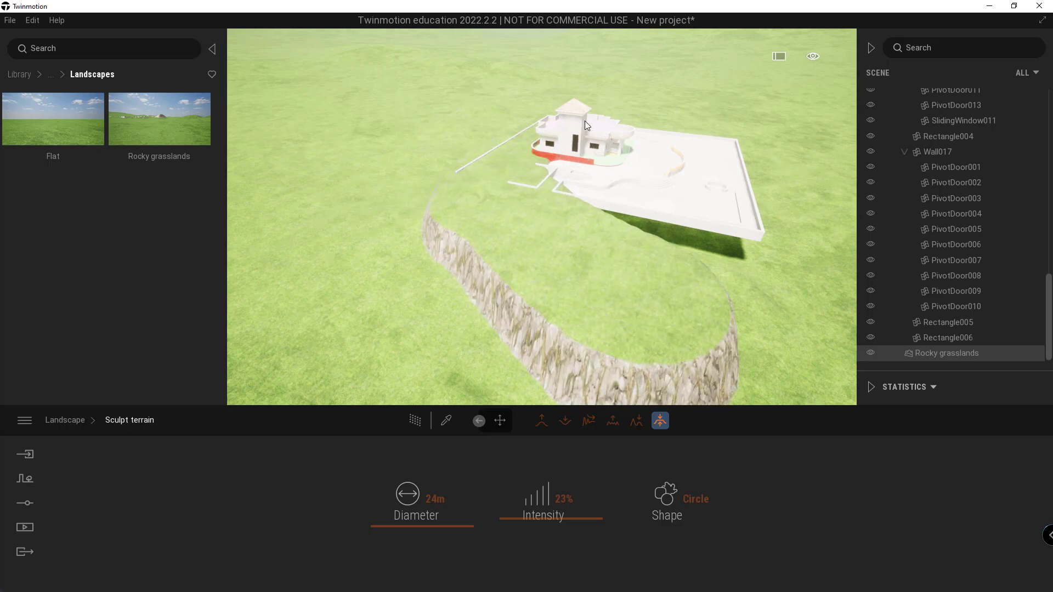
mouse_move(692, 138)
left_mouse_down()
mouse_move(752, 165)
mouse_move(725, 207)
mouse_move(647, 205)
mouse_move(607, 177)
left_mouse_up()
Step: Cut the plateau back to the original ground height near the park's outer corner
middle_click_drag(605, 176, 721, 255, "shift")
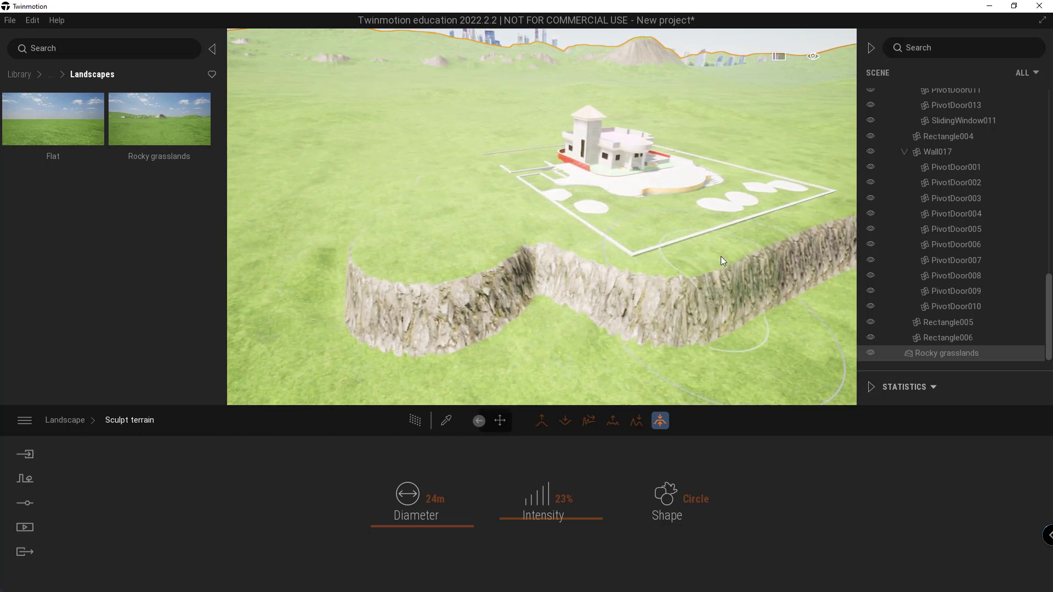
left_click(585, 425)
left_click_drag(662, 302, 660, 284)
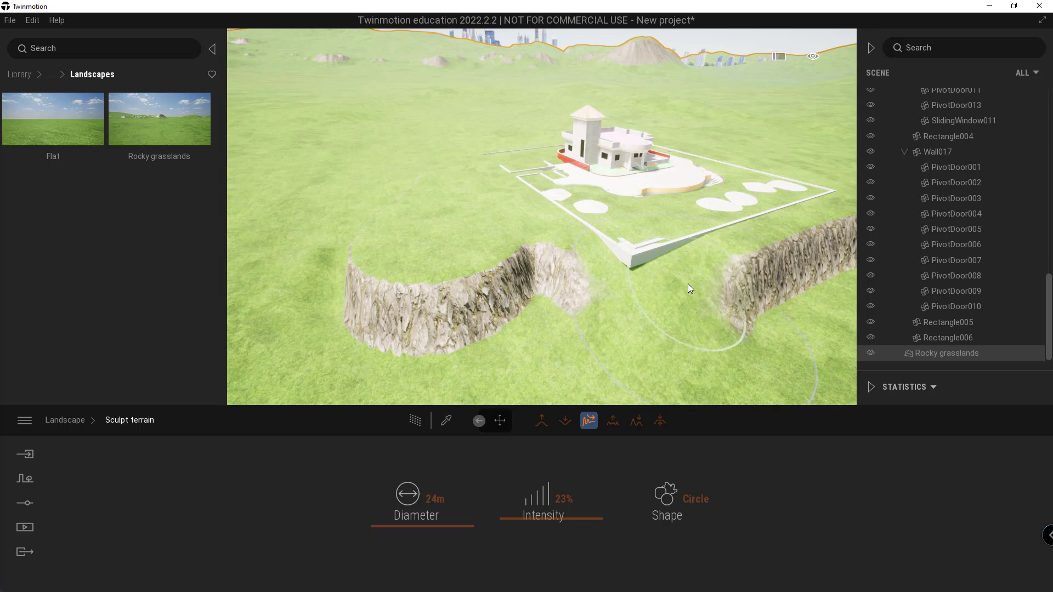
Step: Level the terrain at a lower height around the villa to uncover the park's walls and paved surface
left_click(658, 422)
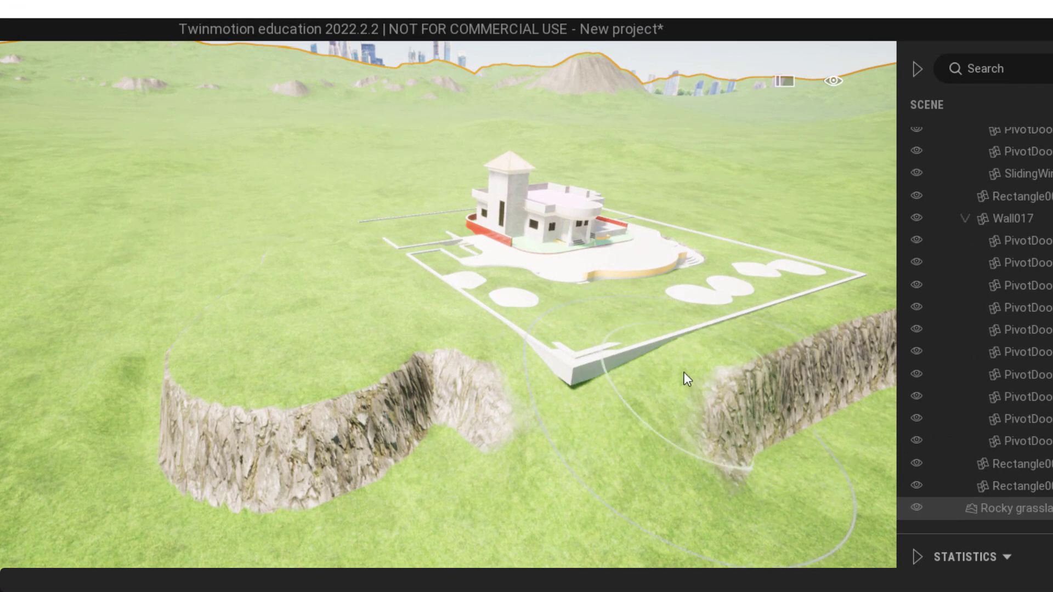
mouse_move(690, 365)
left_mouse_down()
mouse_move(505, 325)
mouse_move(427, 269)
mouse_move(428, 232)
mouse_move(407, 230)
mouse_move(632, 258)
mouse_move(747, 289)
mouse_move(643, 321)
mouse_move(539, 252)
mouse_move(417, 277)
mouse_move(544, 346)
mouse_move(484, 374)
left_mouse_up()
mouse_move(483, 374)
middle_mouse_down("shift")
mouse_move(350, 388)
mouse_move(570, 389)
middle_mouse_up("shift")
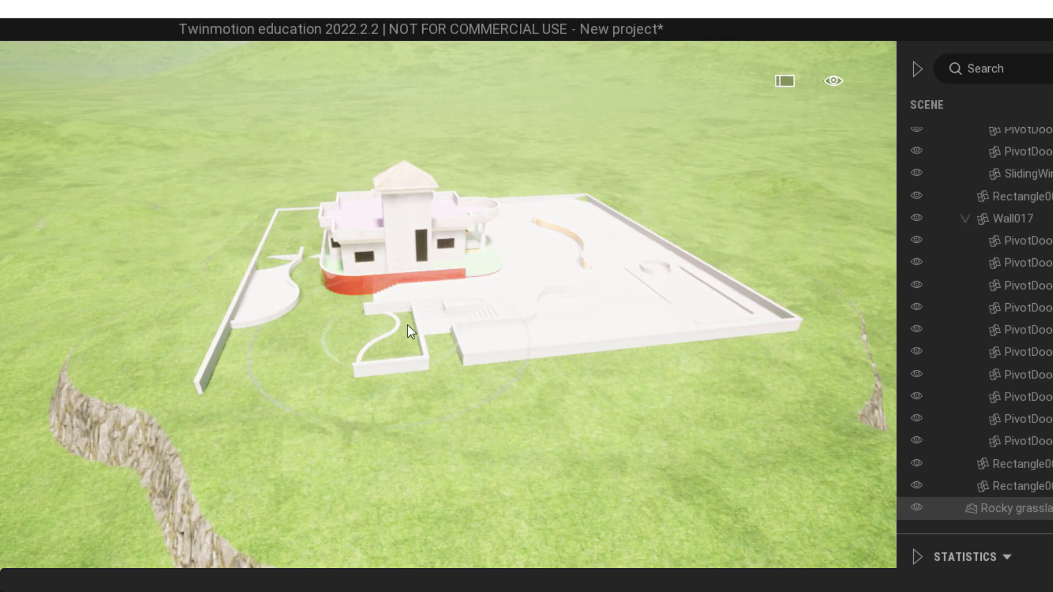
mouse_move(347, 322)
left_mouse_down()
mouse_move(303, 254)
mouse_move(303, 226)
mouse_move(277, 254)
left_mouse_up()
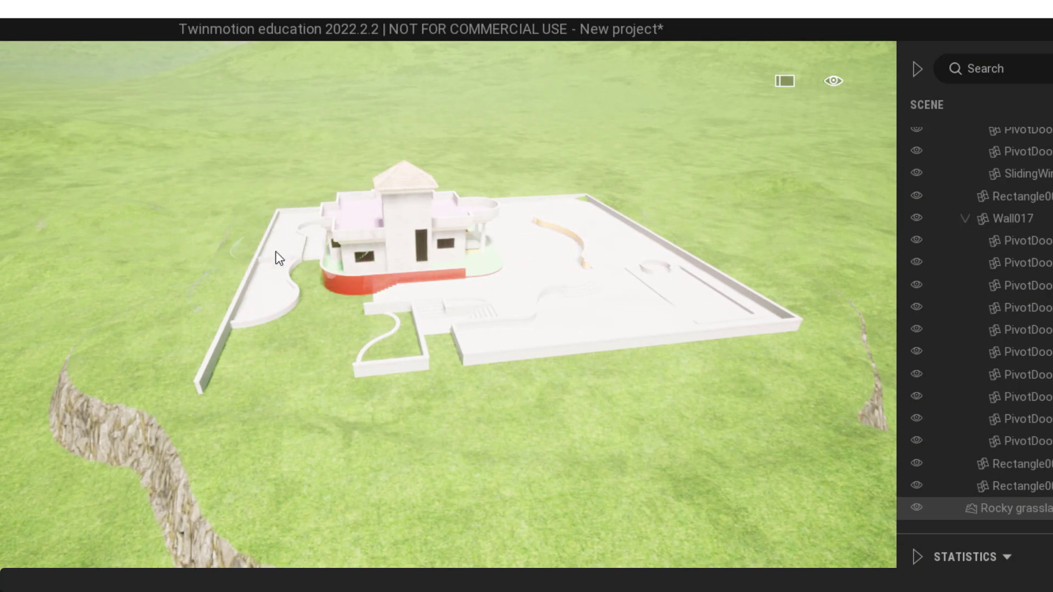
Step: Extend the levelled plateau in front of the park and cut back its rocky edge
mouse_move(207, 339)
left_mouse_down()
mouse_move(289, 384)
mouse_move(439, 523)
left_mouse_up()
middle_click_drag(439, 523, 439, 417)
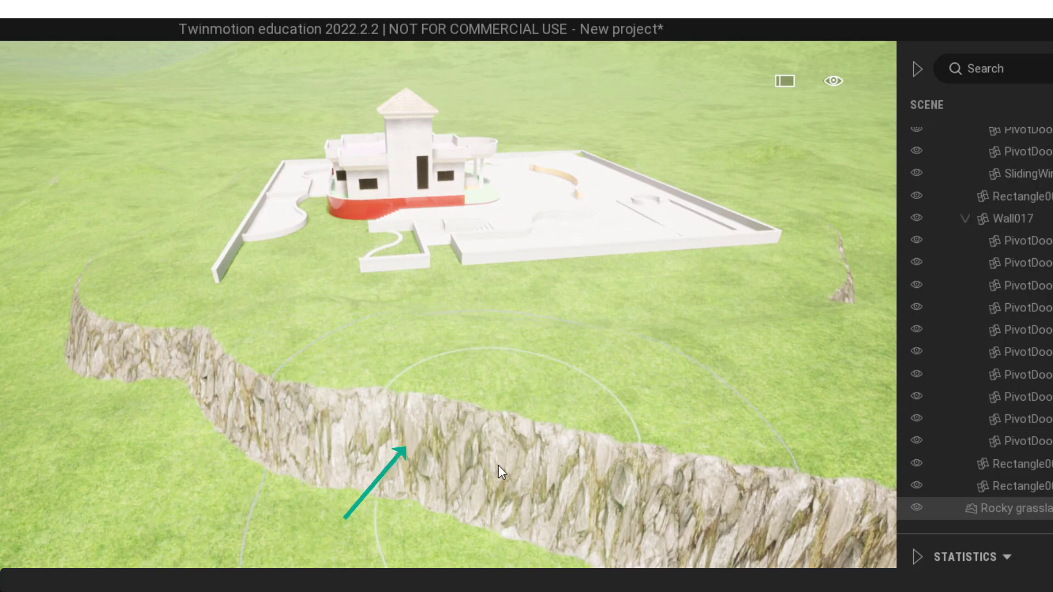
left_click_drag(498, 465, 181, 450)
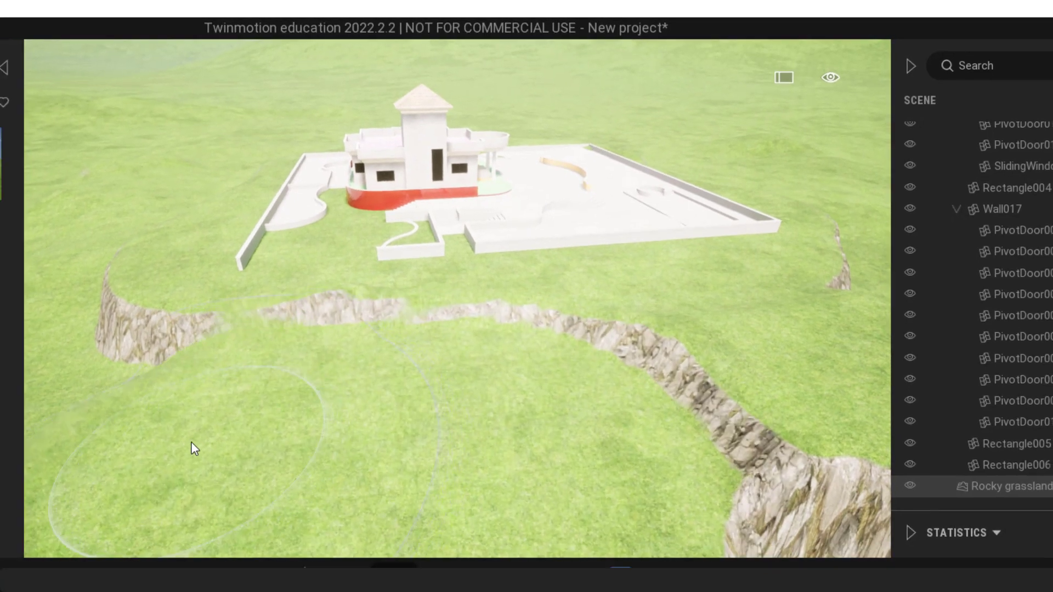
Step: Set the brush diameter to 4 m and level narrow strips along the plateau's rocky edge
left_click_drag(427, 549, 426, 563)
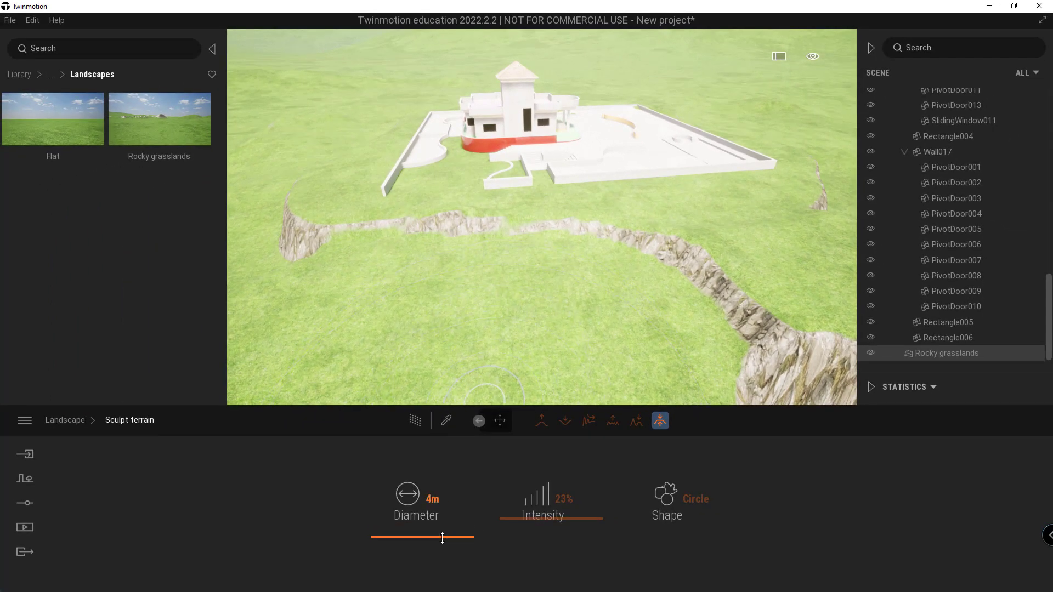
mouse_move(823, 346)
left_mouse_down()
mouse_move(793, 374)
mouse_move(704, 337)
left_mouse_up()
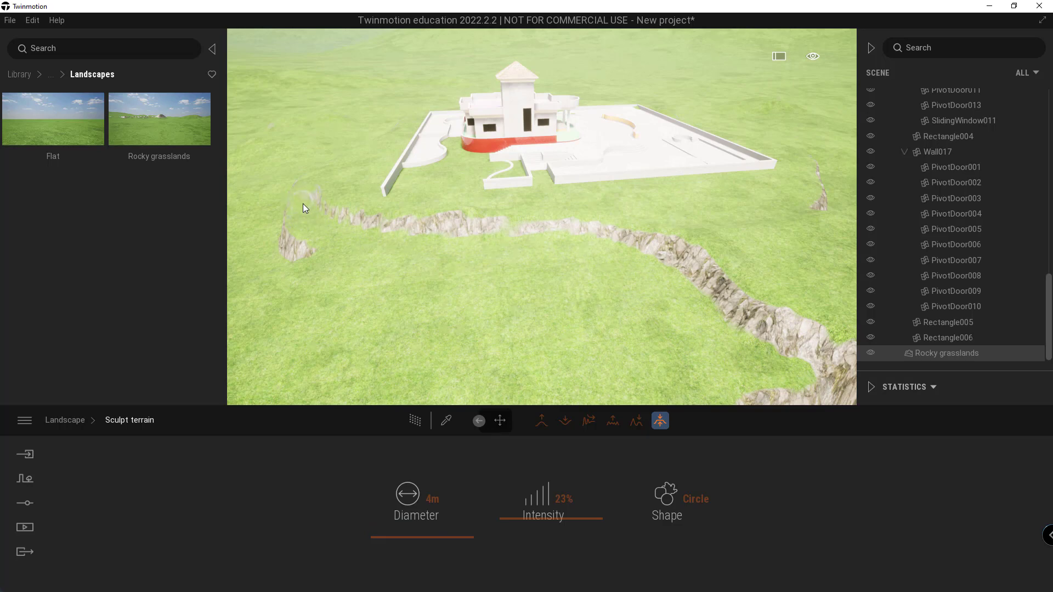
middle_click_drag(327, 226, 407, 252, "shift")
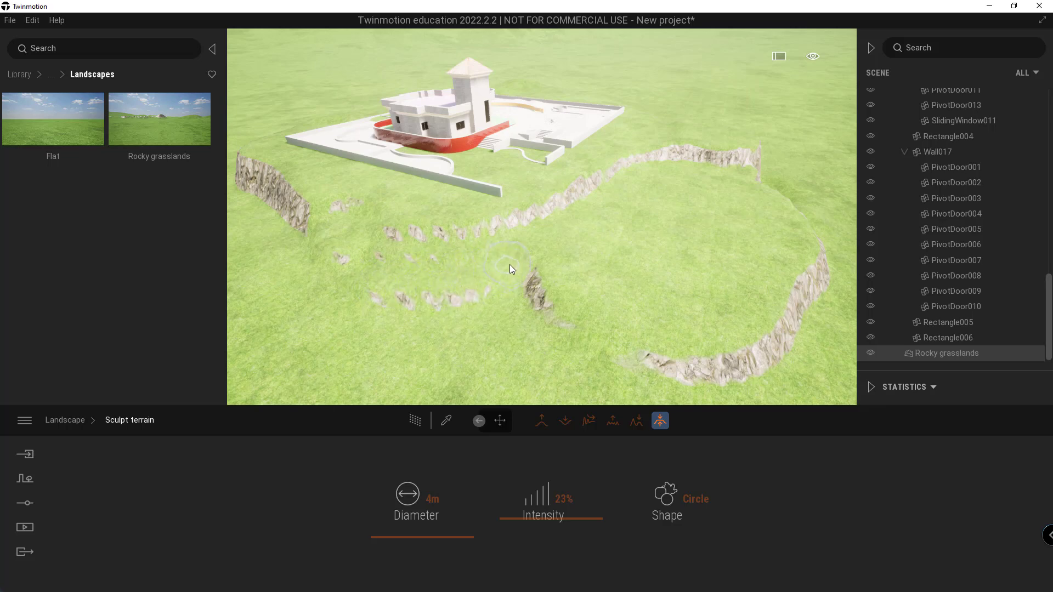
Step: Smooth the end of the rocky cliff edge, and set the brush diameter to 26 m
mouse_move(577, 320)
middle_mouse_down("shift")
mouse_move(603, 296)
mouse_move(543, 307)
mouse_move(532, 299)
mouse_move(609, 334)
middle_mouse_up("shift")
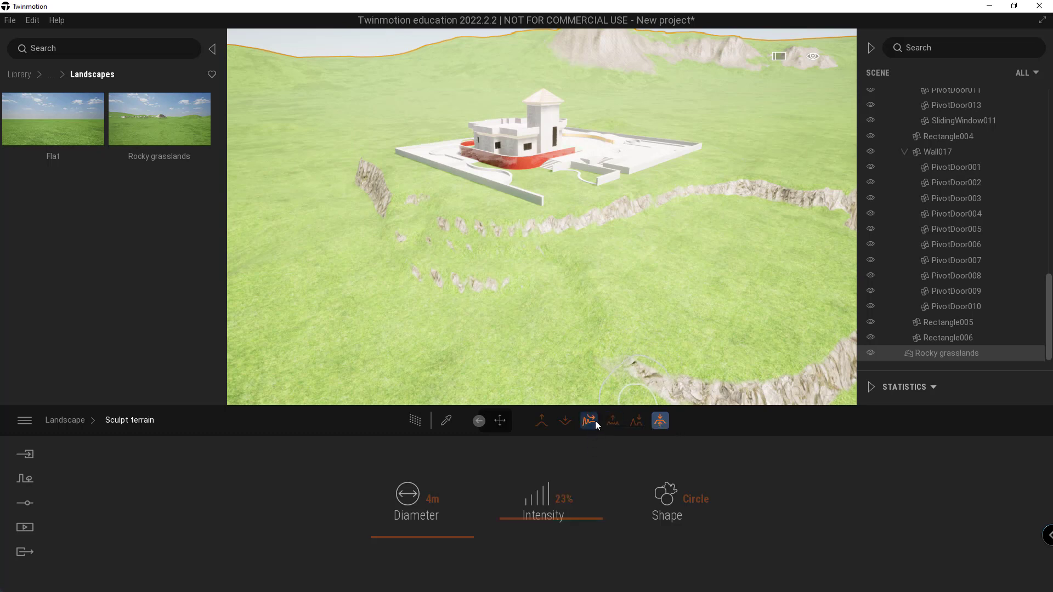
left_click(637, 421)
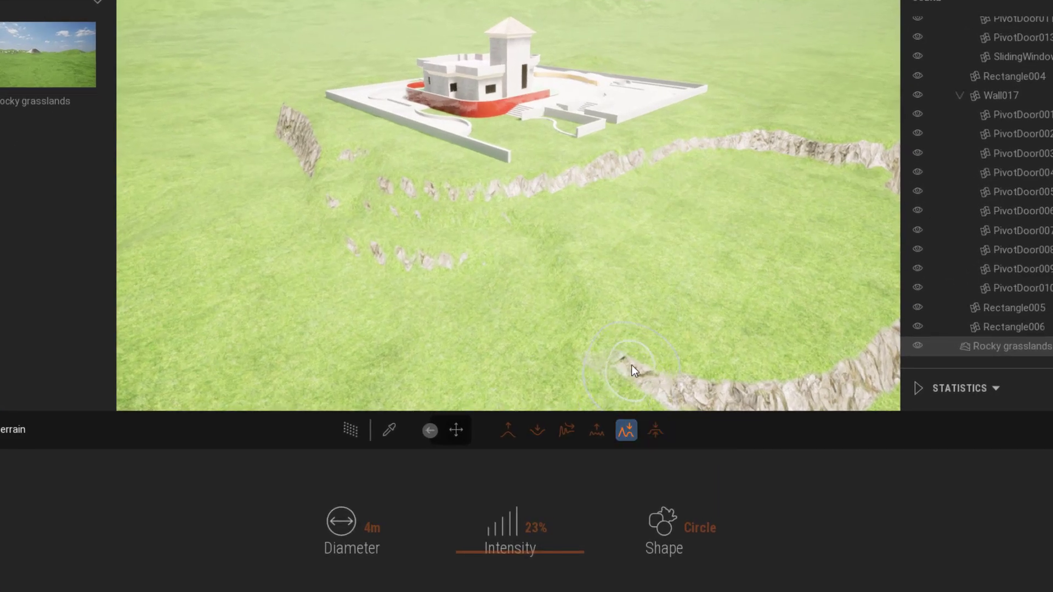
left_click_drag(631, 370, 611, 336)
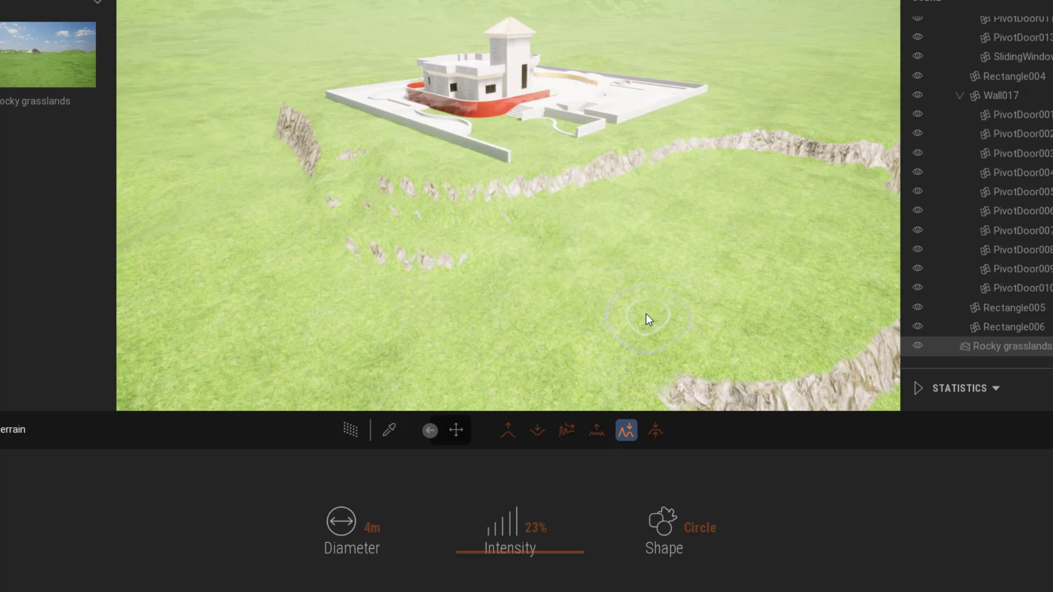
left_click_drag(388, 567, 388, 559)
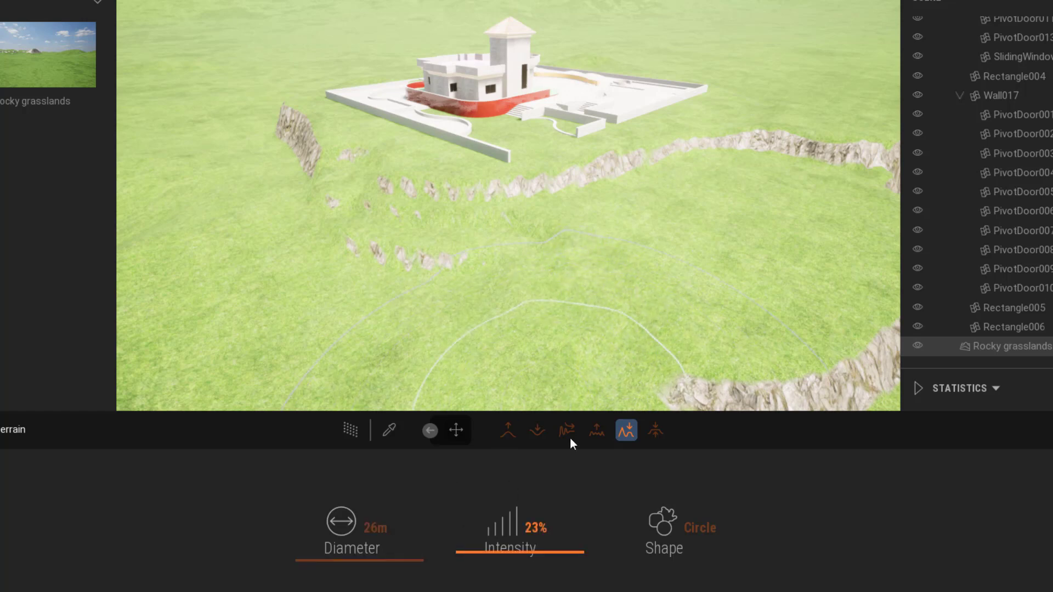
Step: Erode the ground below the park's rocky edge with the 26 m brush at 23% intensity
mouse_move(632, 334)
left_mouse_down()
mouse_move(637, 294)
mouse_move(663, 284)
left_mouse_up()
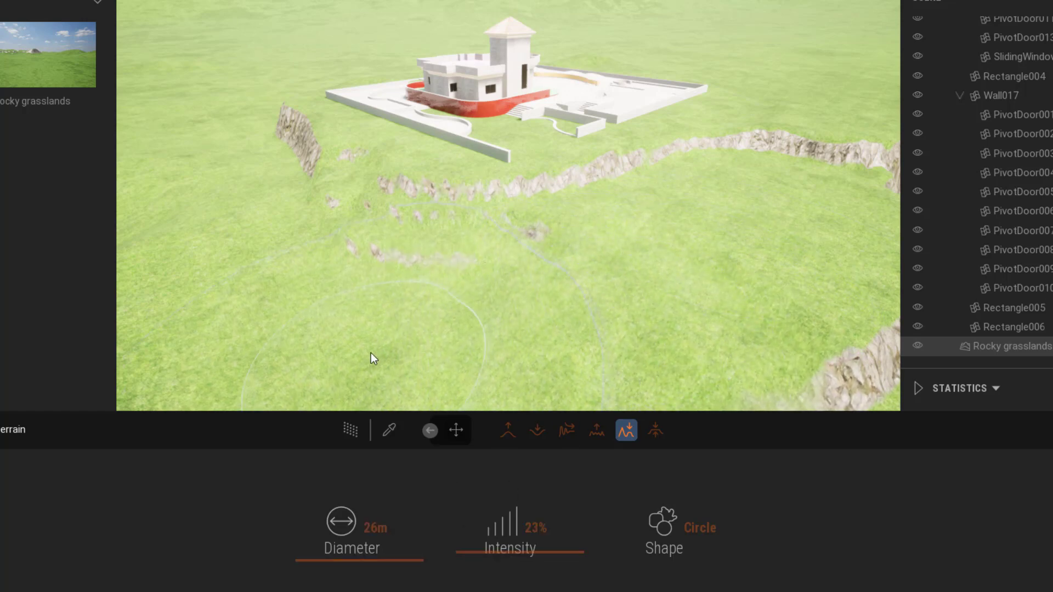
mouse_move(228, 305)
left_mouse_down()
mouse_move(364, 277)
mouse_move(610, 284)
mouse_move(641, 327)
left_mouse_up()
mouse_move(640, 328)
middle_mouse_down()
mouse_move(624, 324)
mouse_move(647, 307)
mouse_move(643, 291)
middle_mouse_up()
mouse_move(740, 294)
middle_mouse_down()
mouse_move(708, 285)
mouse_move(719, 294)
middle_mouse_up()
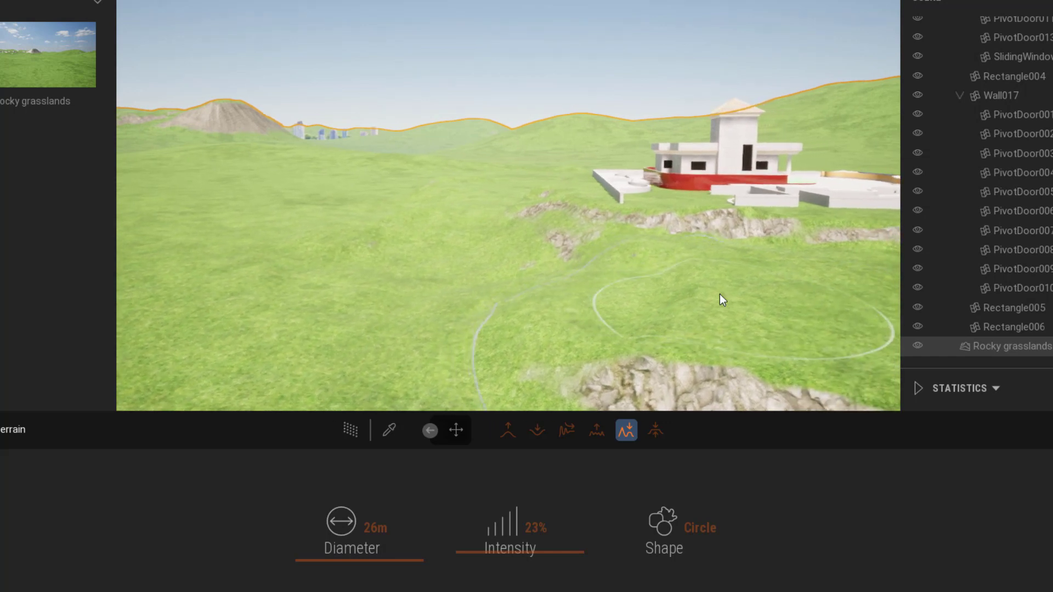
Step: Roughen the slope beside the park with the Noise tool, setting the brush to 52 m diameter and 14% intensity
left_click(596, 431)
mouse_move(365, 311)
left_mouse_down()
mouse_move(357, 280)
mouse_move(423, 297)
left_mouse_up()
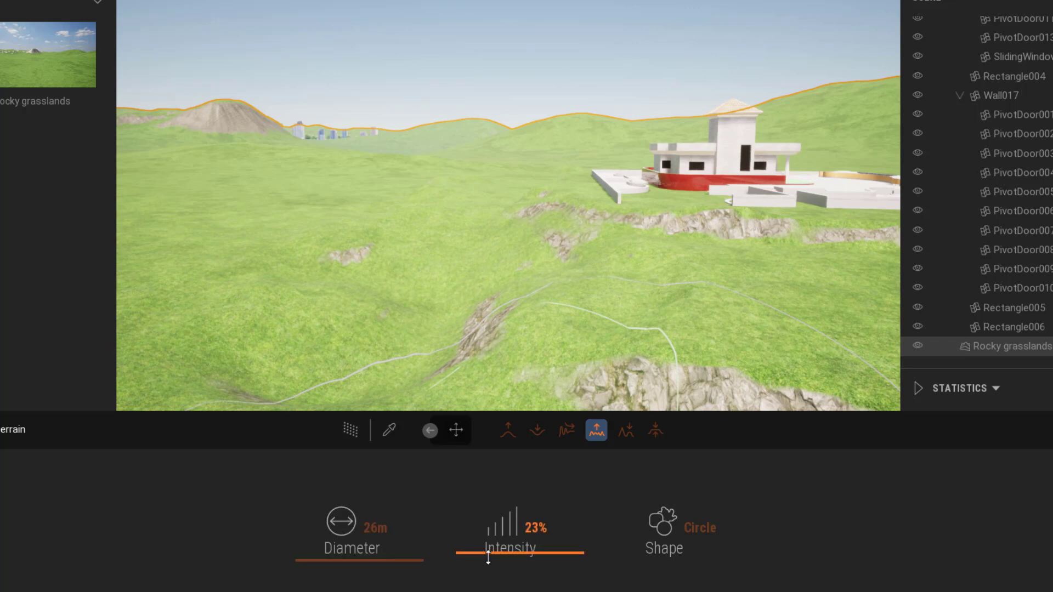
left_click_drag(489, 555, 488, 558)
left_click_drag(414, 564, 403, 533)
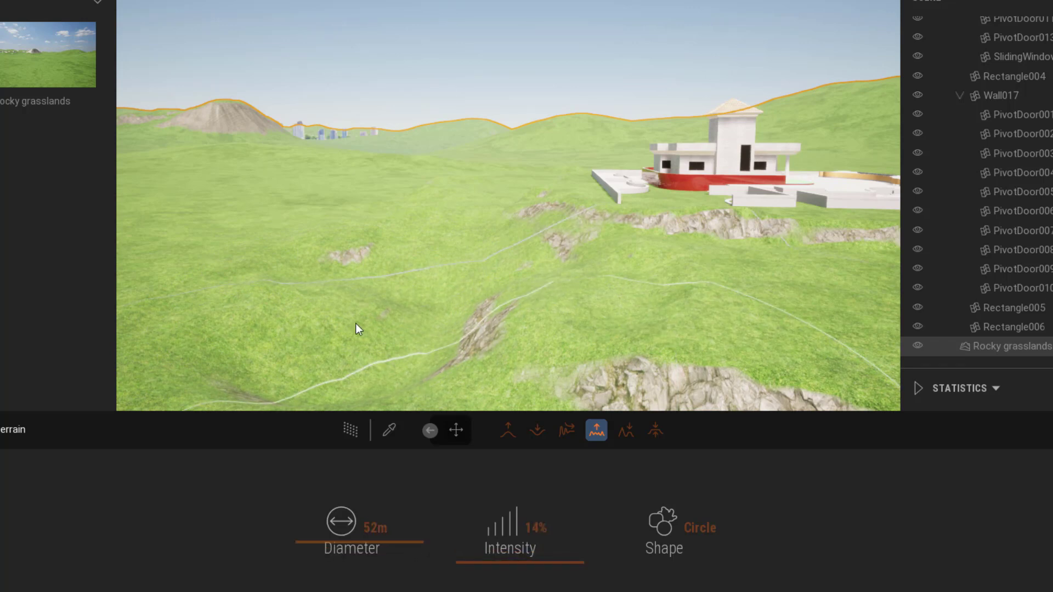
mouse_move(356, 329)
left_mouse_down()
mouse_move(298, 207)
mouse_move(271, 248)
mouse_move(282, 253)
left_mouse_up()
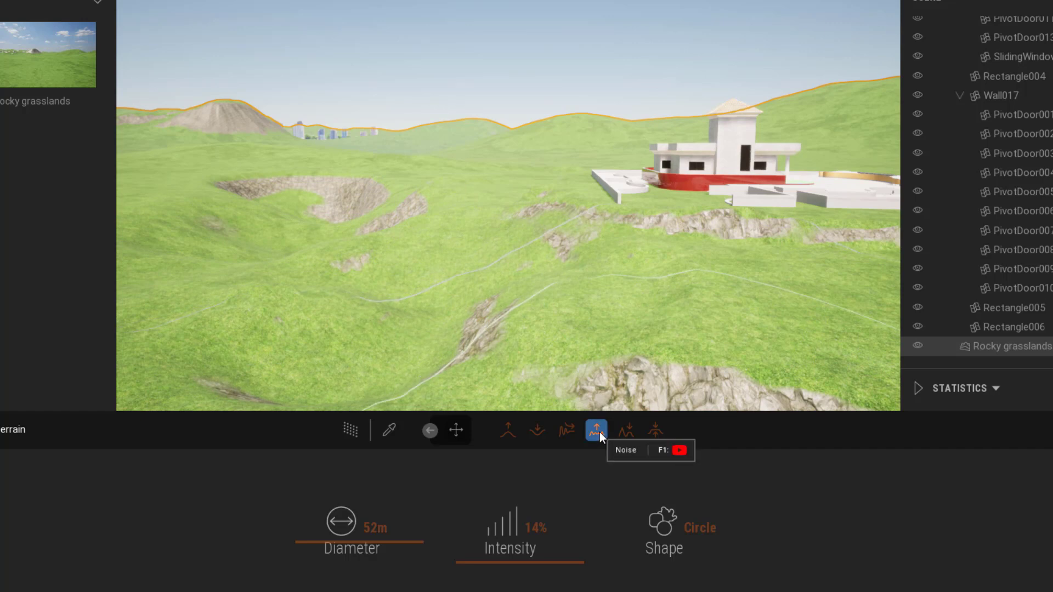
mouse_move(548, 351)
left_mouse_down()
mouse_move(319, 301)
mouse_move(312, 232)
mouse_move(432, 215)
mouse_move(340, 276)
mouse_move(246, 217)
mouse_move(200, 244)
mouse_move(214, 258)
left_mouse_up()
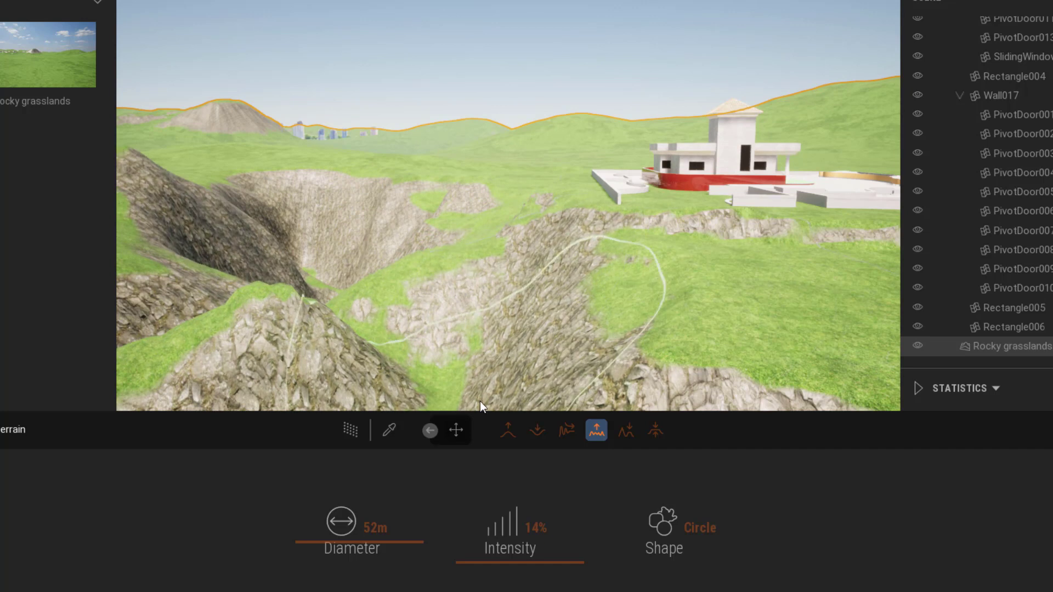
Step: Smooth the roughened ground beside the park and flatten it into a broad level area
left_click(565, 431)
mouse_move(450, 362)
left_mouse_down()
mouse_move(369, 274)
mouse_move(298, 235)
mouse_move(240, 274)
mouse_move(388, 286)
left_mouse_up()
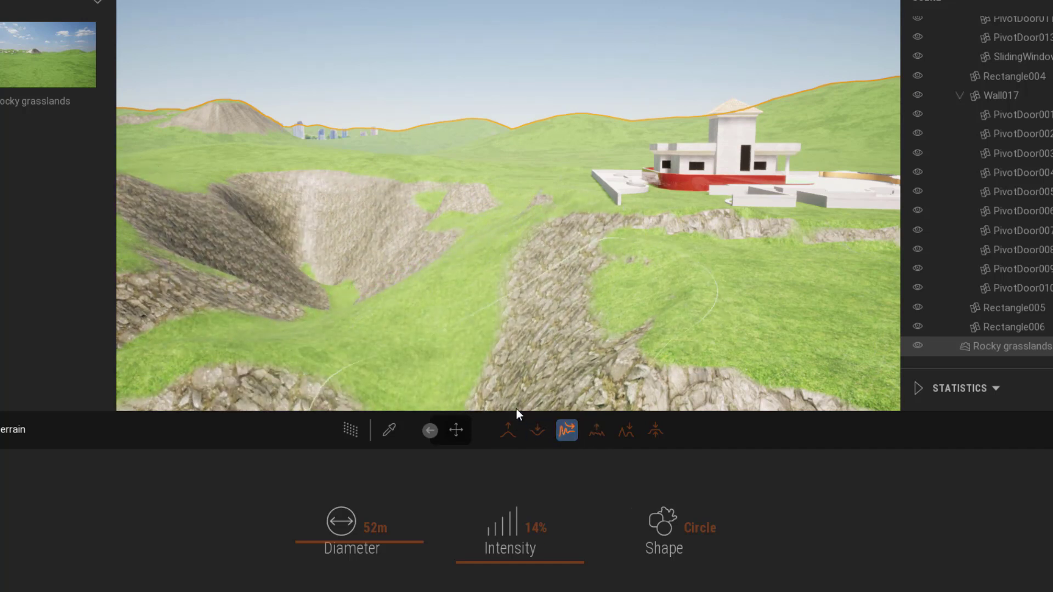
left_click(654, 433)
mouse_move(526, 344)
left_mouse_down()
mouse_move(324, 206)
mouse_move(238, 205)
mouse_move(193, 244)
mouse_move(315, 238)
mouse_move(371, 216)
mouse_move(444, 285)
left_mouse_up()
key("s")
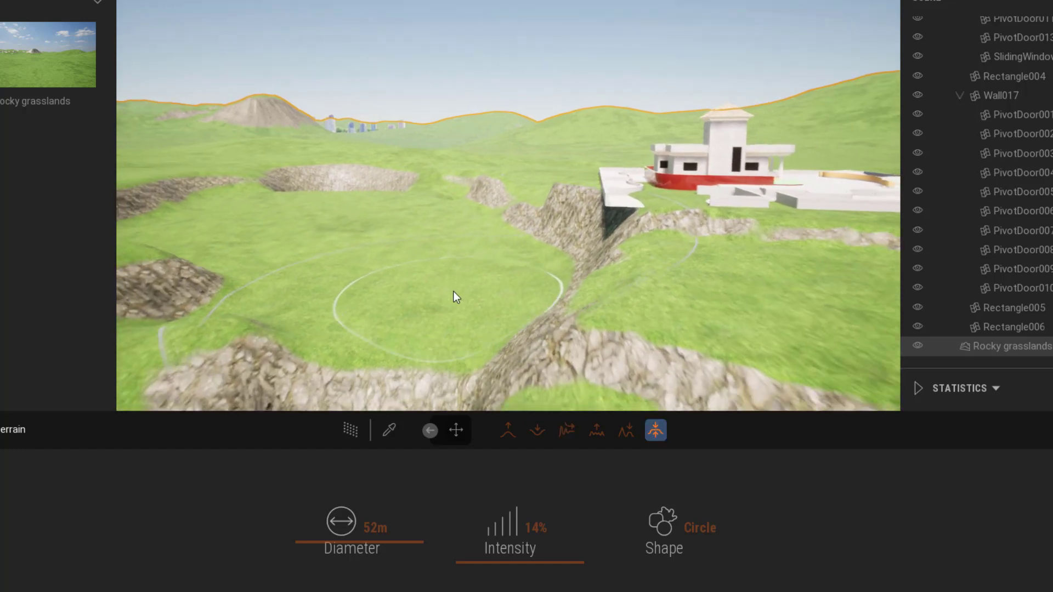
middle_click_drag(461, 298, 465, 276, "shift")
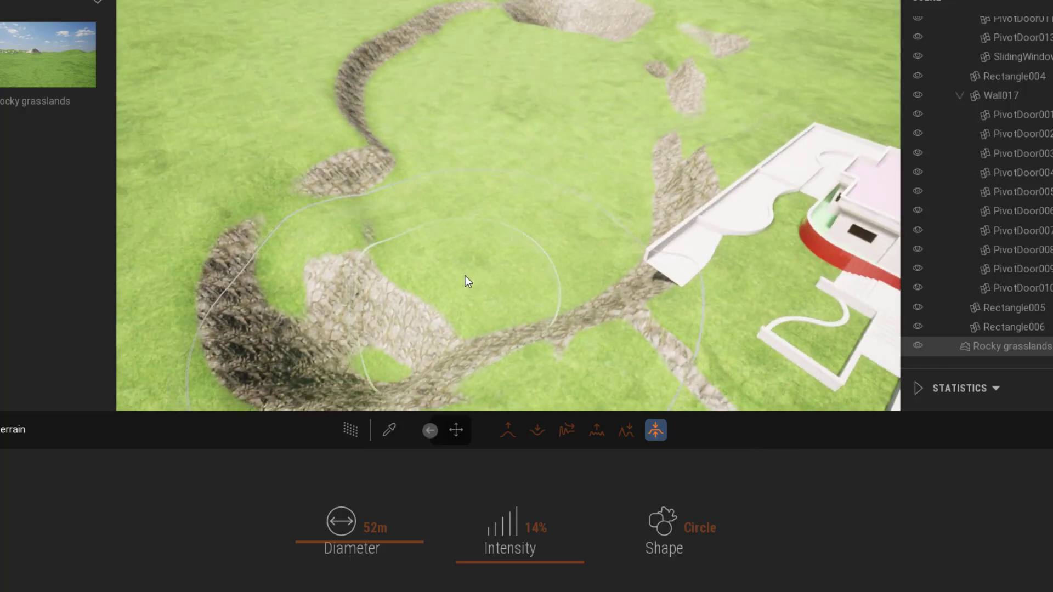
mouse_move(465, 276)
left_mouse_down()
mouse_move(408, 215)
mouse_move(349, 304)
mouse_move(304, 185)
left_mouse_up()
middle_click_drag(362, 236, 369, 259, "shift")
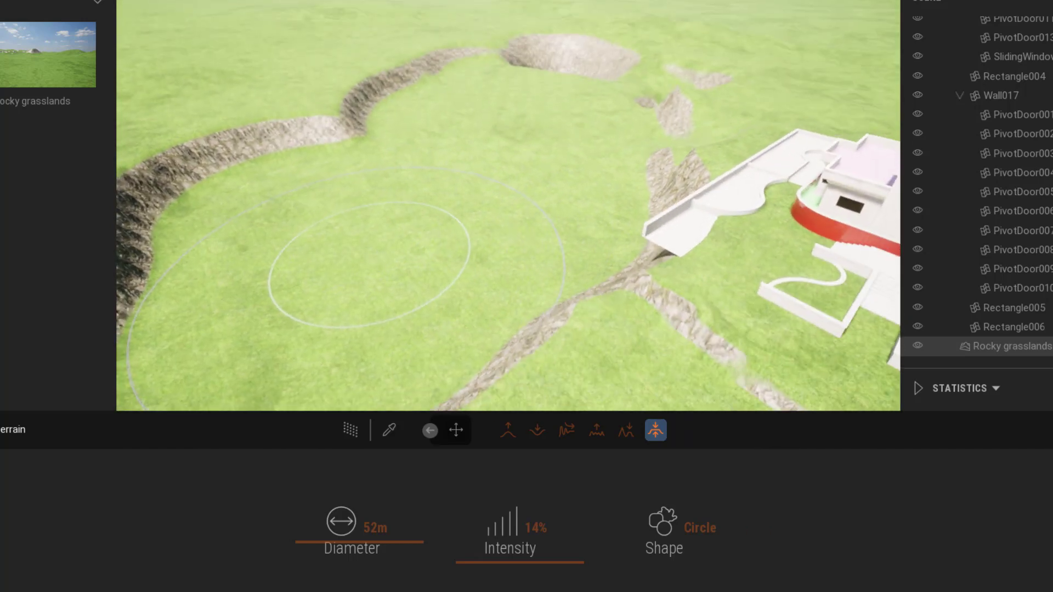
Step: Smooth the rocky rims and slopes of the levelled ground alongside the park's outer wall
left_click(566, 431)
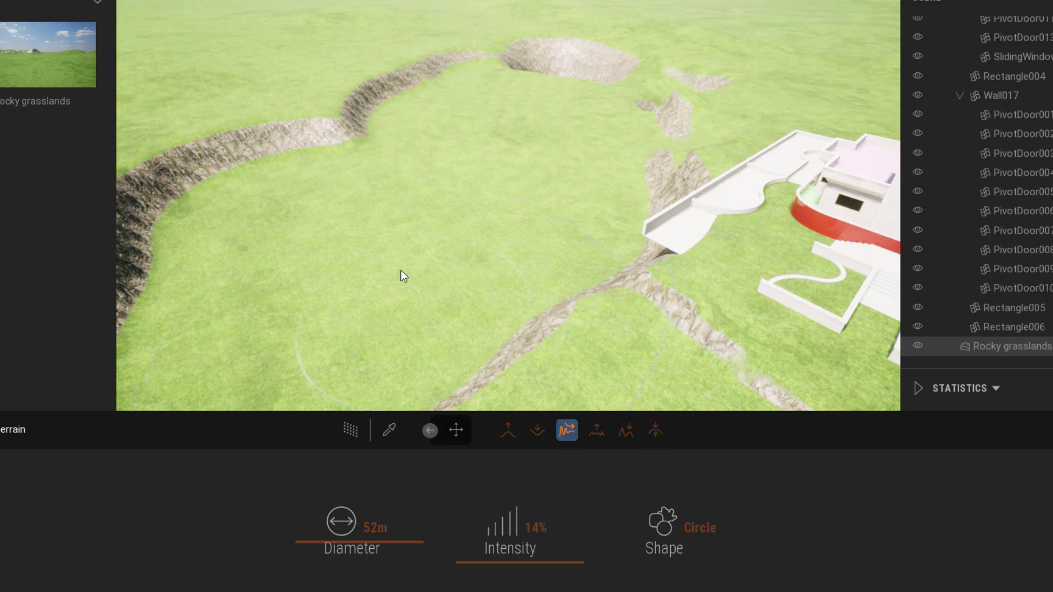
mouse_move(400, 271)
left_mouse_down()
mouse_move(335, 126)
mouse_move(430, 65)
mouse_move(553, 57)
mouse_move(644, 100)
mouse_move(642, 150)
mouse_move(578, 193)
left_mouse_up()
middle_click_drag(578, 193, 483, 202, "shift")
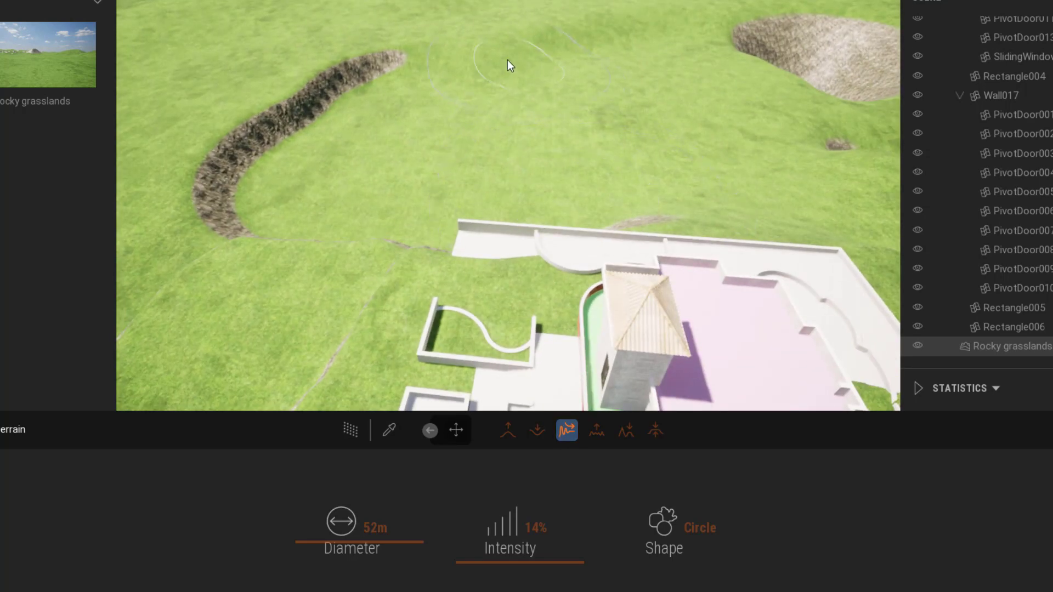
mouse_move(508, 60)
left_mouse_down()
mouse_move(333, 107)
mouse_move(267, 200)
mouse_move(327, 266)
left_mouse_up()
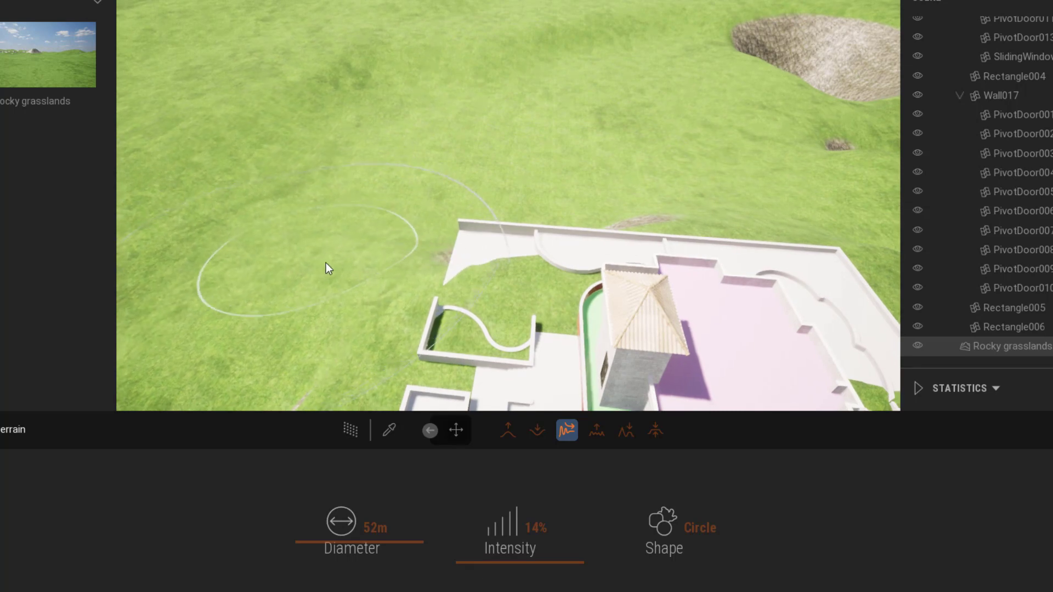
mouse_move(327, 265)
middle_mouse_down("shift")
mouse_move(334, 288)
mouse_move(217, 200)
middle_mouse_up("shift")
middle_click_drag(298, 199, 485, 349, "shift")
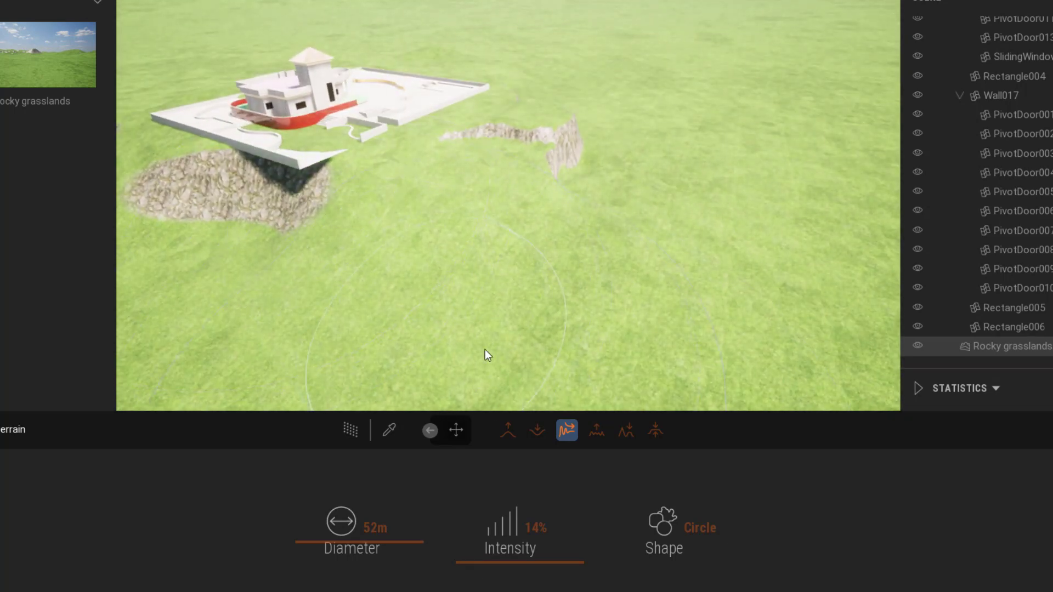
Step: Flatten the ground around the park's overhanging front corner with a 4 m brush
left_click(655, 430)
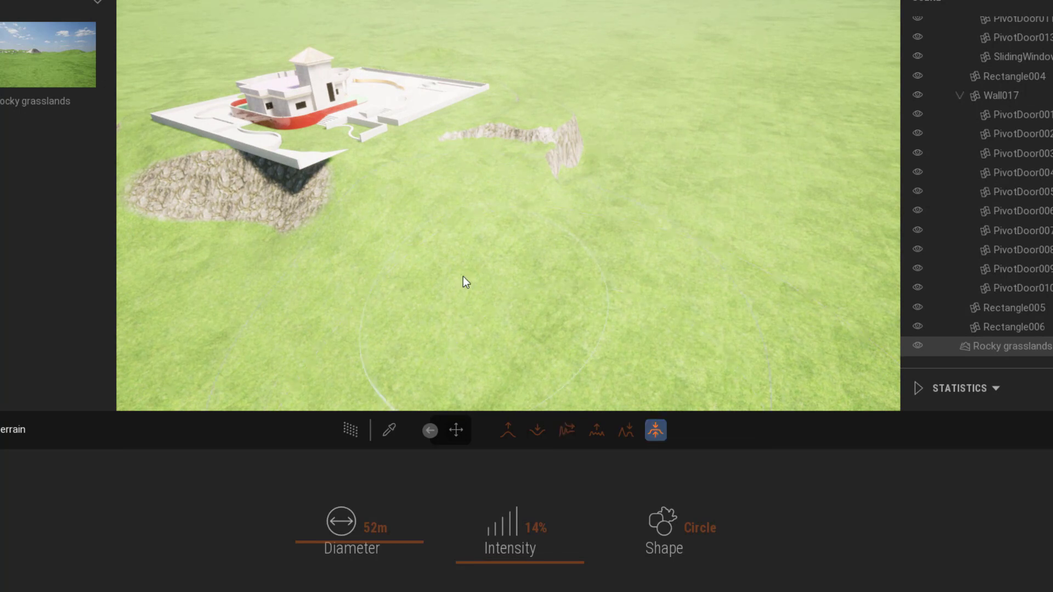
middle_click_drag(464, 280, 419, 298, "shift")
left_click_drag(379, 521, 371, 570)
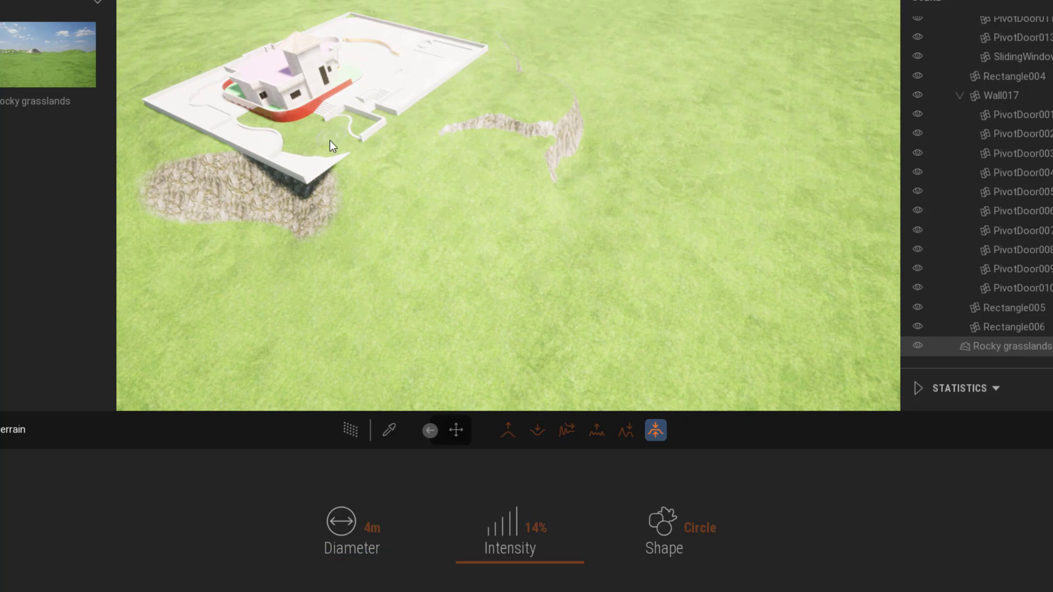
mouse_move(330, 142)
left_mouse_down()
mouse_move(311, 176)
mouse_move(226, 146)
mouse_move(268, 177)
mouse_move(247, 185)
mouse_move(259, 189)
mouse_move(180, 162)
mouse_move(282, 208)
mouse_move(198, 180)
mouse_move(172, 210)
left_mouse_up()
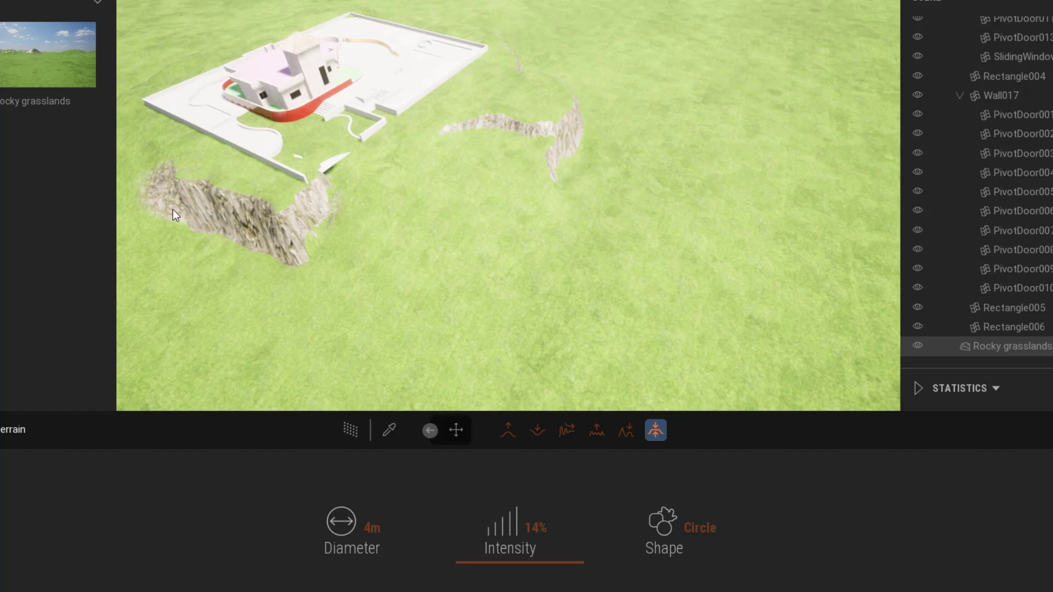
Step: Smooth the rocky slope below the park's front corner, enlarging the brush diameter to 26 m
left_click(571, 433)
left_click_drag(285, 265, 259, 269)
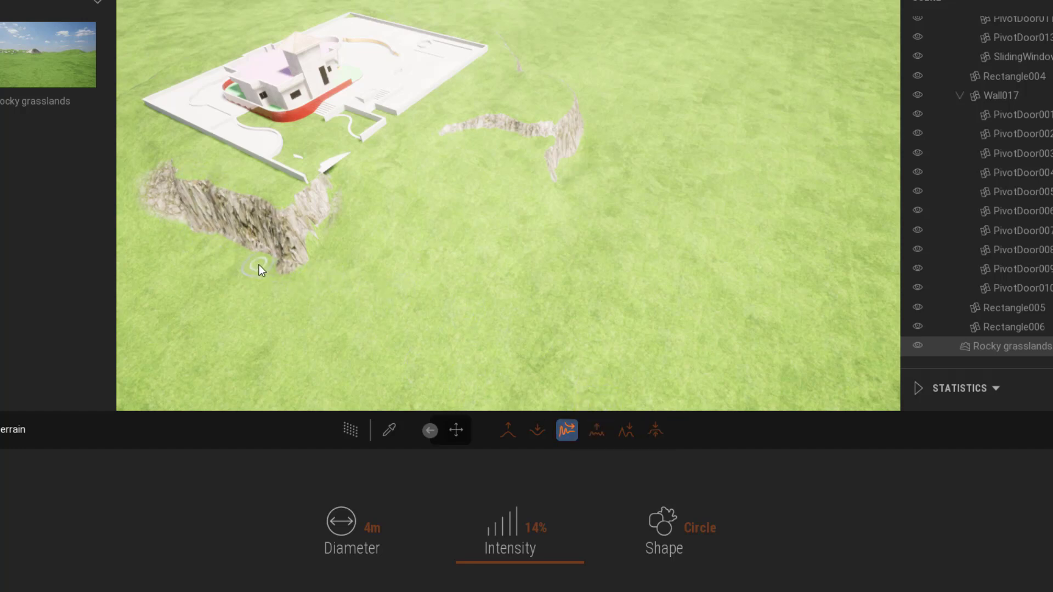
left_click_drag(349, 550, 417, 550)
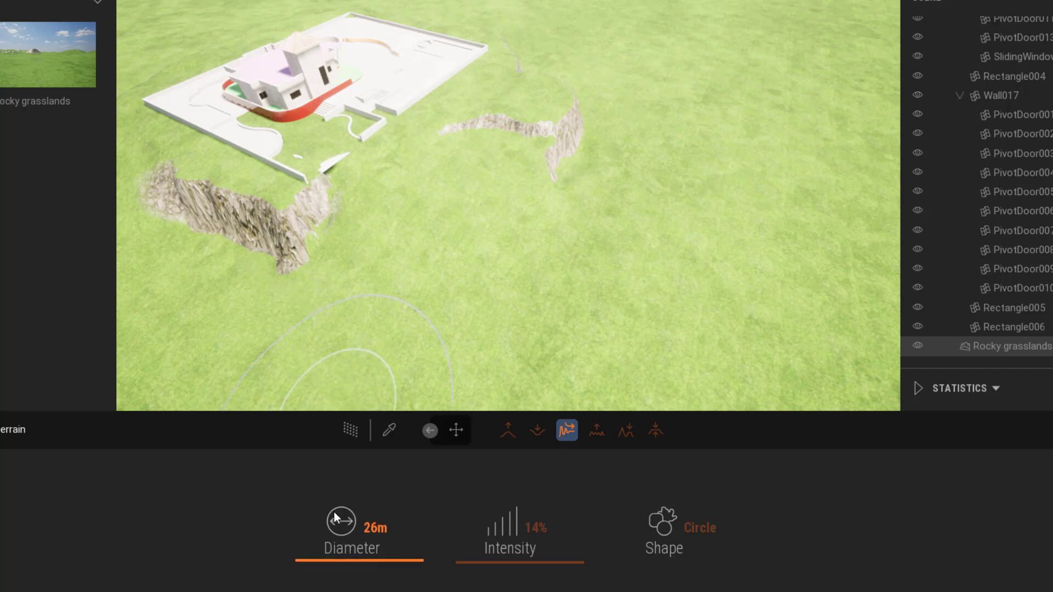
mouse_move(268, 286)
left_mouse_down()
mouse_move(252, 258)
mouse_move(166, 237)
left_mouse_up()
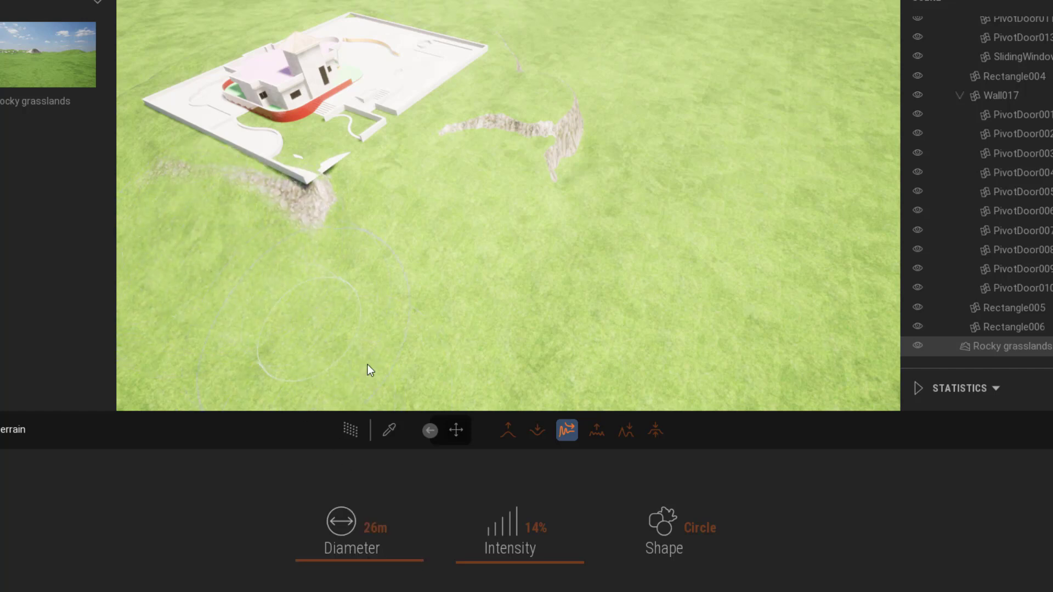
Step: Flatten the terrain around the park's front corner at park level, extending the plateau beyond its walls
left_click(655, 431)
mouse_move(501, 359)
left_mouse_down()
mouse_move(296, 214)
mouse_move(222, 182)
mouse_move(416, 167)
left_mouse_up()
key("ctrl+z")
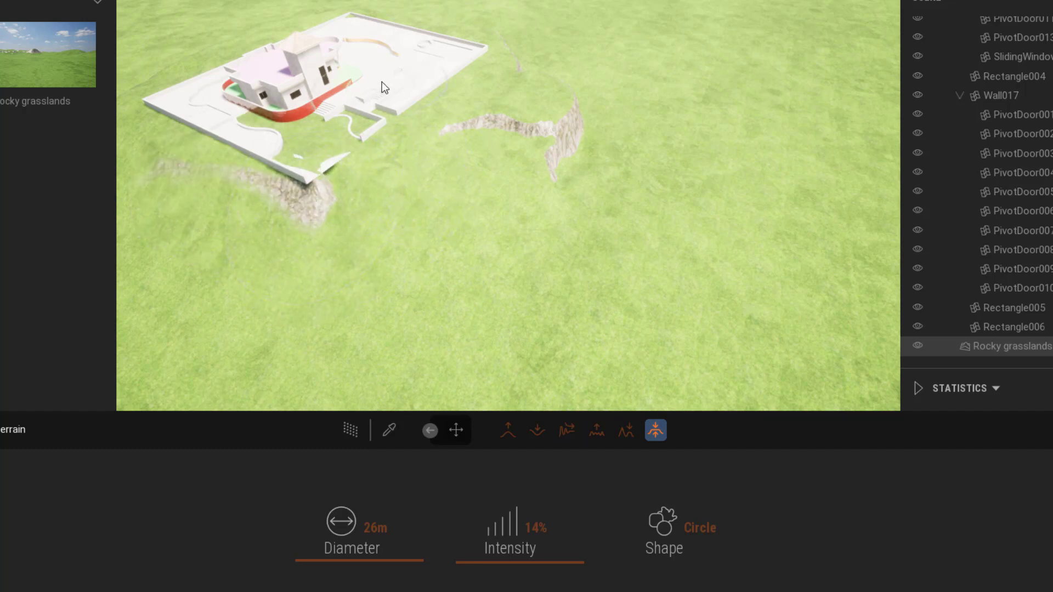
mouse_move(338, 134)
left_mouse_down()
mouse_move(284, 181)
mouse_move(200, 152)
left_mouse_up()
left_click_drag(223, 307, 265, 219)
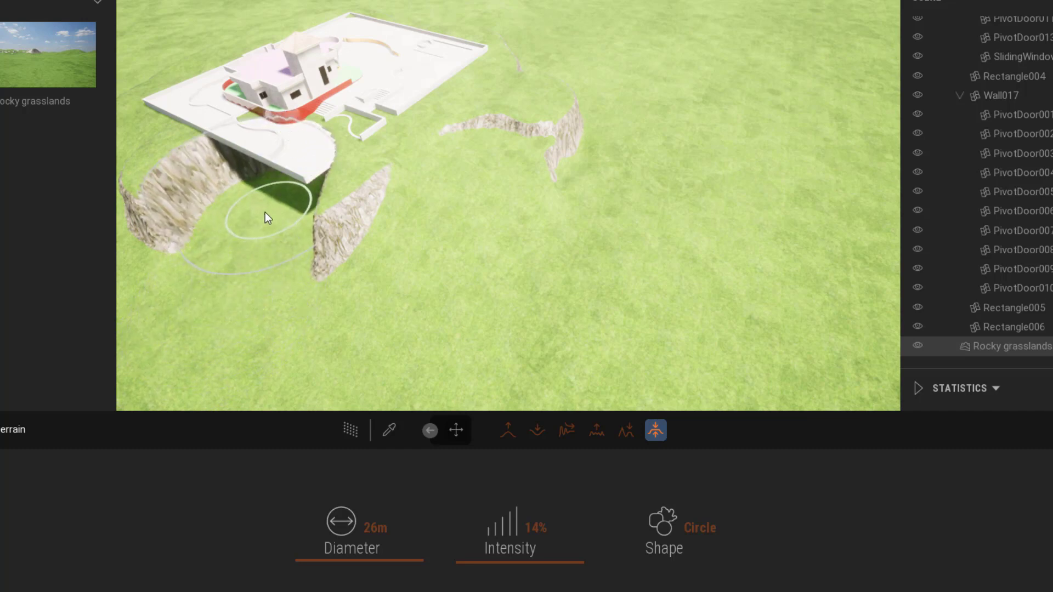
mouse_move(265, 265)
left_mouse_down()
mouse_move(327, 247)
mouse_move(312, 249)
mouse_move(379, 177)
left_mouse_up()
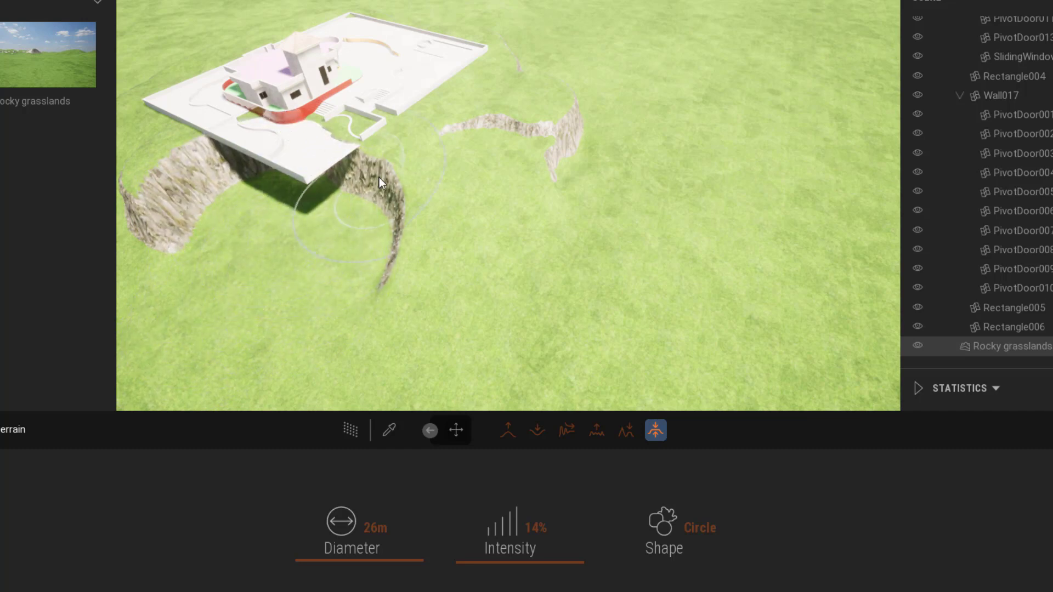
mouse_move(370, 121)
left_mouse_down()
mouse_move(309, 183)
mouse_move(223, 153)
mouse_move(268, 187)
mouse_move(343, 212)
left_mouse_up()
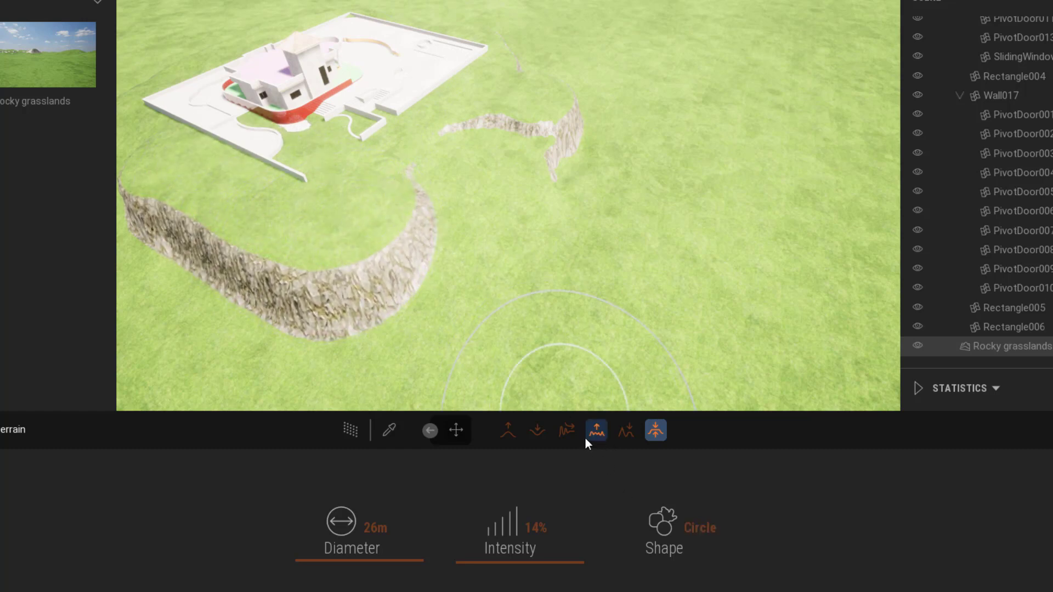
Step: Smooth the extended plateau's curved rocky edge into a grassy slope with the 26 m brush
left_click(567, 430)
mouse_move(369, 331)
left_mouse_down()
mouse_move(173, 275)
mouse_move(200, 291)
mouse_move(376, 307)
mouse_move(414, 287)
mouse_move(333, 293)
left_mouse_up()
middle_click_drag(333, 293, 328, 286, "shift")
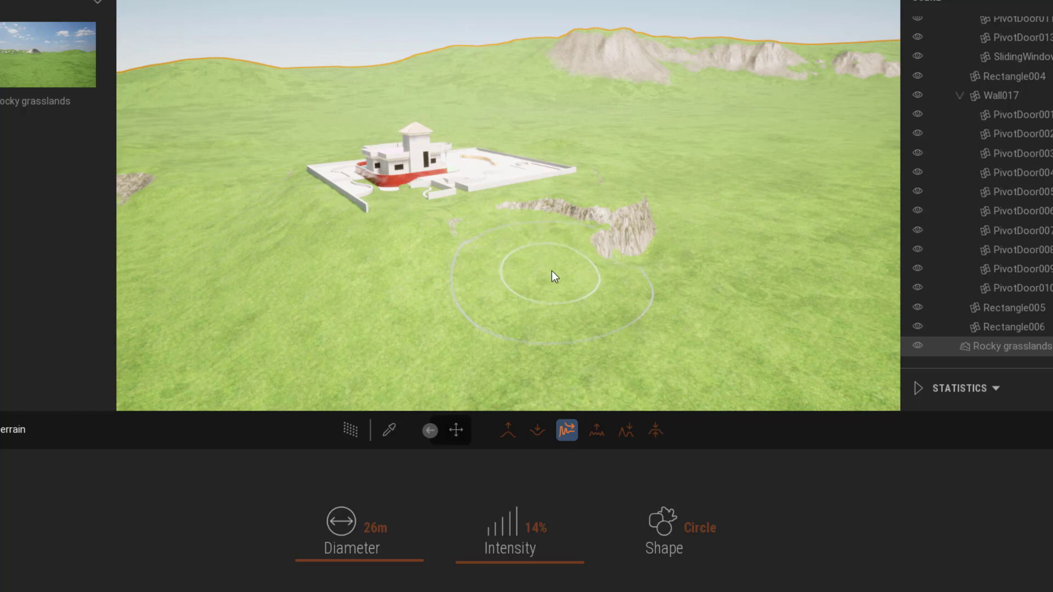
middle_click_drag(581, 273, 585, 274, "shift")
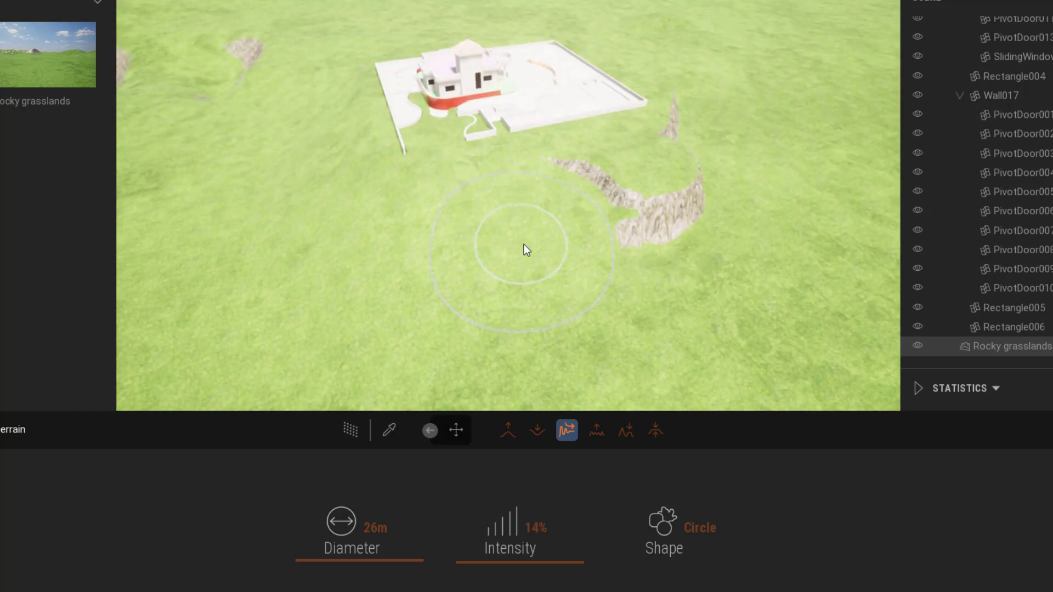
middle_click_drag(524, 244, 527, 236, "shift")
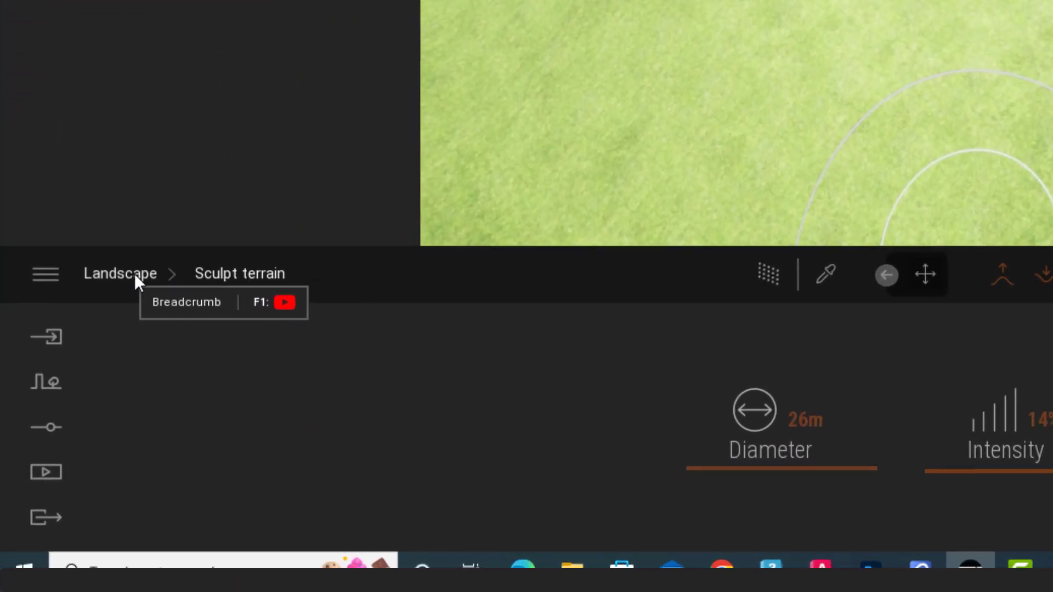
Step: Switch from sculpting to painting the terrain, and choose the Mossy rocks material
left_click(122, 274)
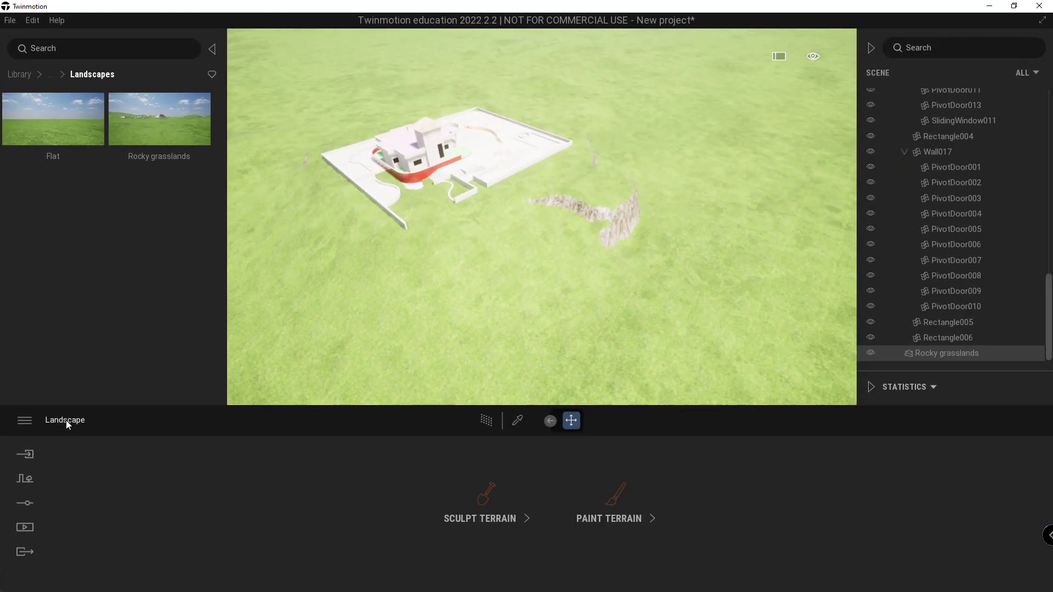
left_click(614, 502)
middle_click_drag(556, 324, 511, 257, "shift")
scroll(507, 246, "up", 5)
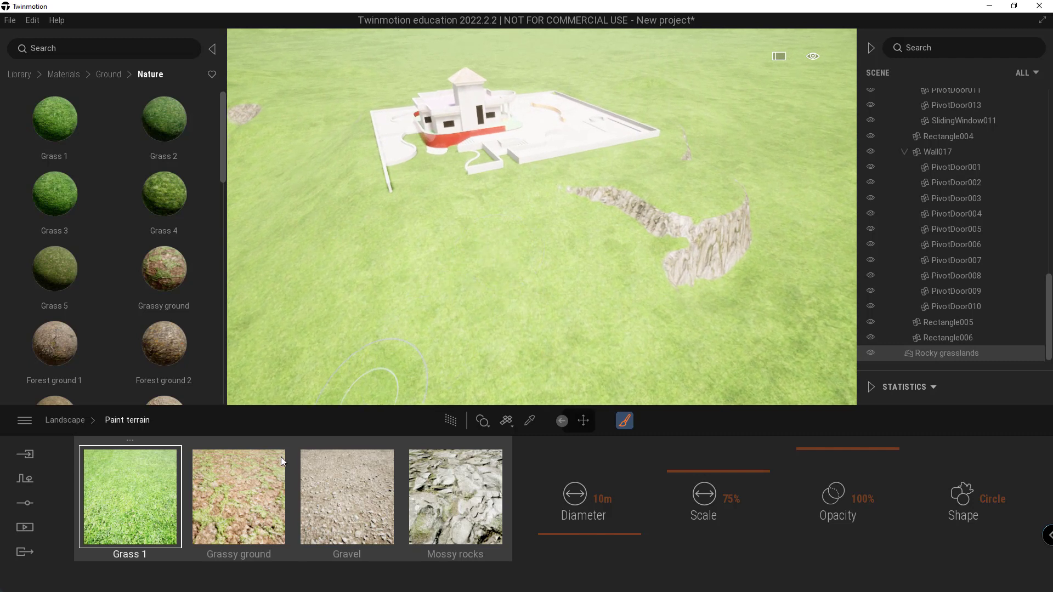
left_click(444, 498)
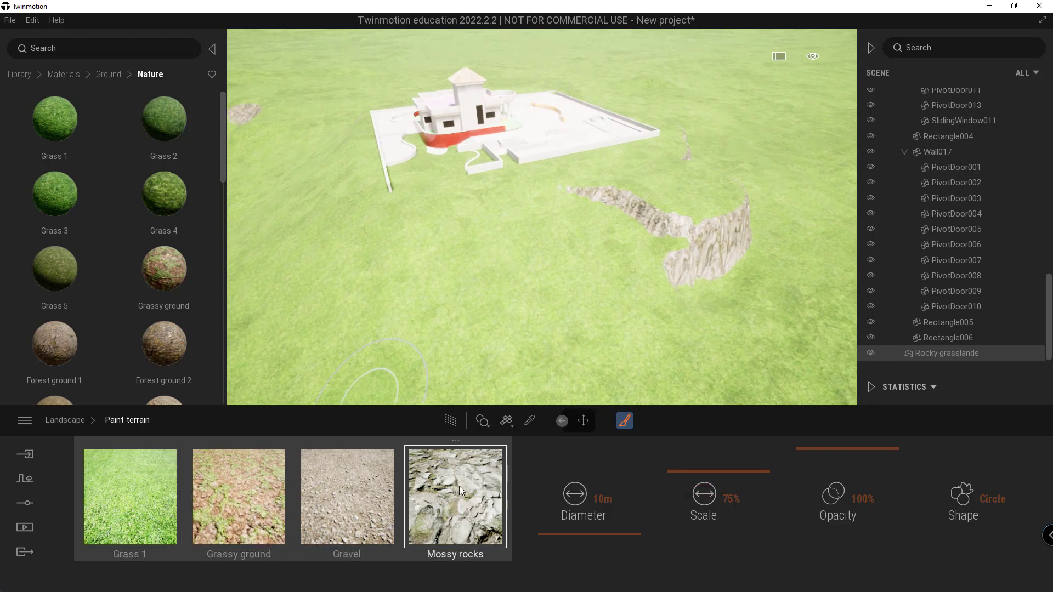
Step: Paint a broad patch of Mossy rocks on the grass in front of the park with the 10 m brush
scroll(519, 258, "up", 3)
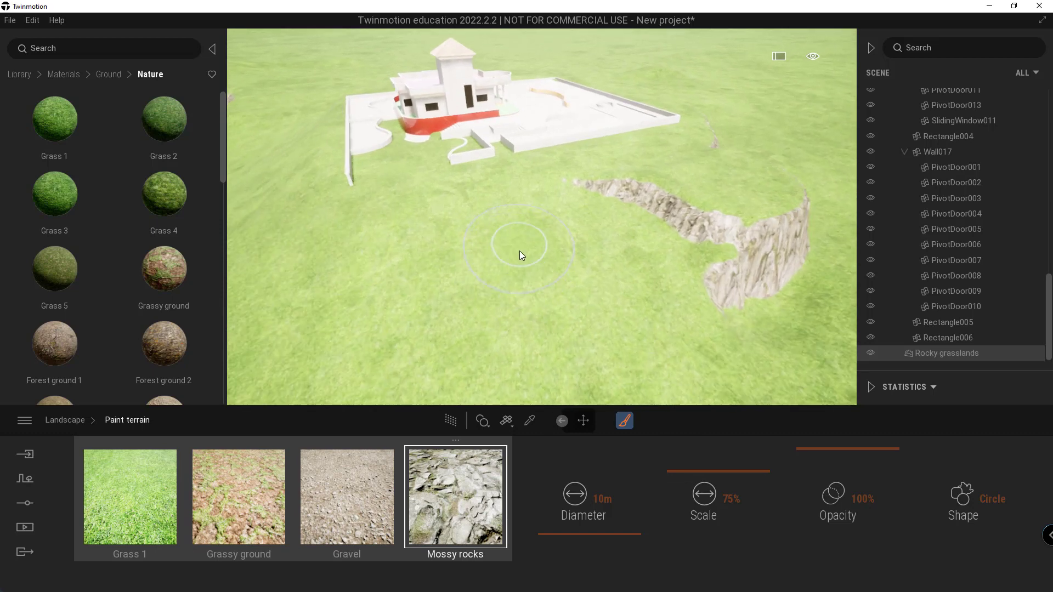
scroll(517, 245, "up", 3)
mouse_move(532, 266)
left_mouse_down()
mouse_move(474, 274)
mouse_move(650, 274)
mouse_move(598, 315)
left_mouse_up()
middle_click_drag(581, 307, 625, 241, "shift")
middle_click_drag(546, 321, 513, 378, "shift")
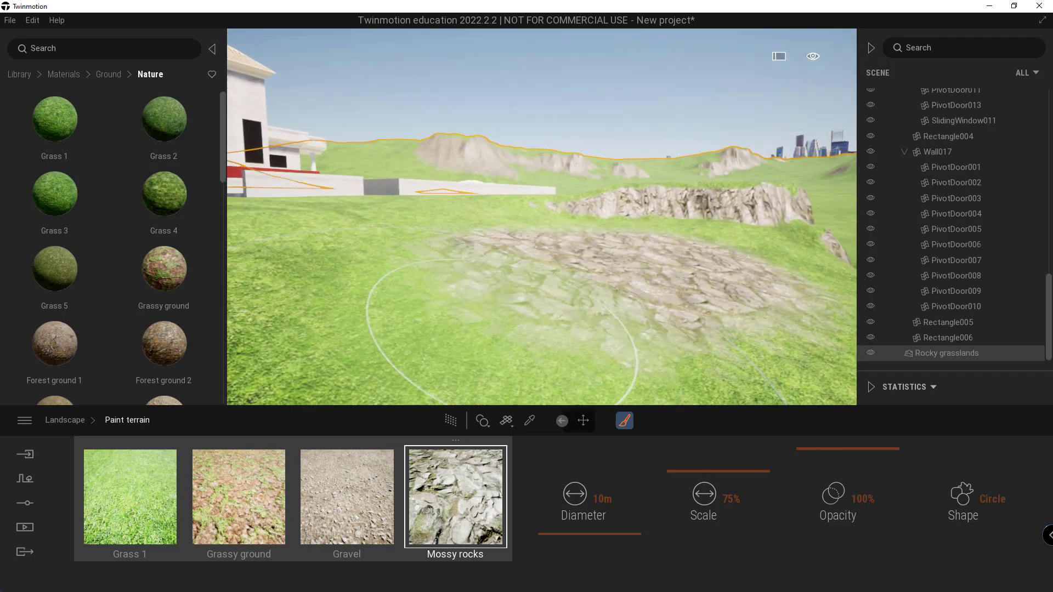
mouse_move(617, 306)
left_mouse_down()
mouse_move(618, 317)
mouse_move(587, 311)
left_mouse_up()
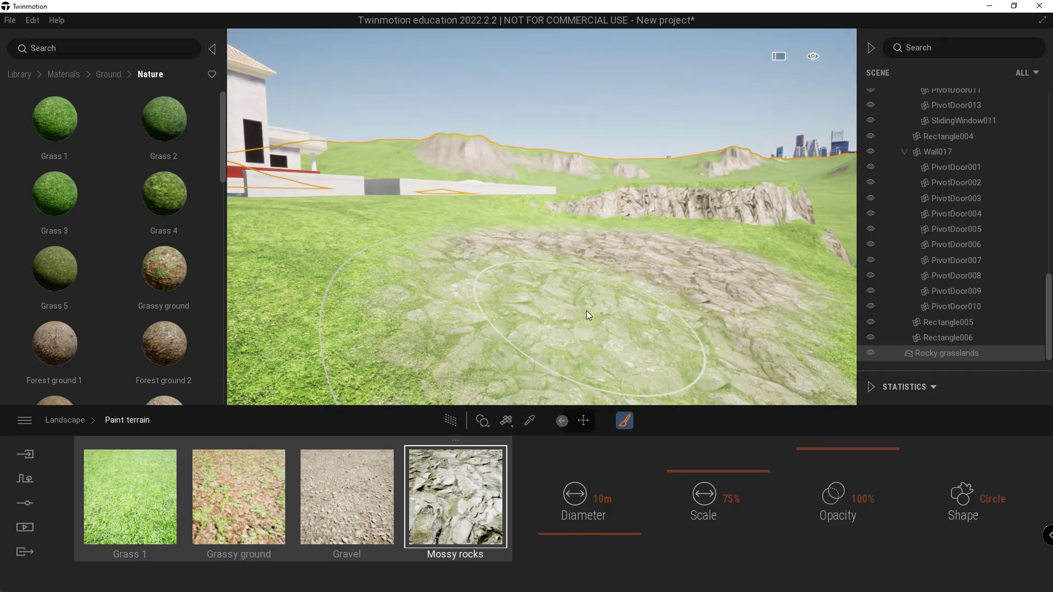
scroll(620, 299, "down", 1)
middle_click_drag(621, 300, 621, 354, "shift")
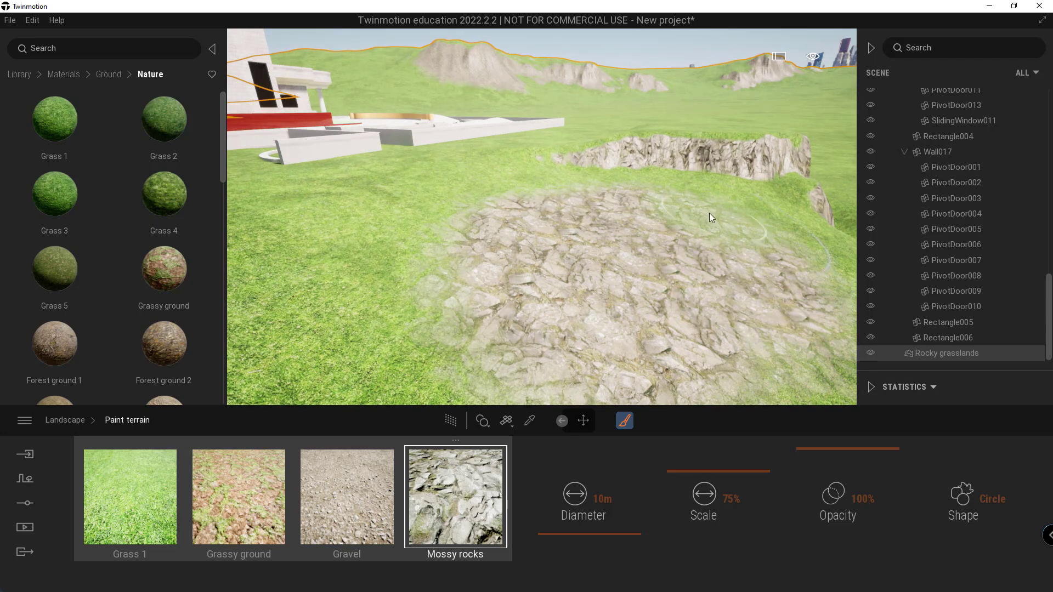
mouse_move(655, 207)
left_mouse_down()
mouse_move(594, 195)
mouse_move(565, 208)
left_mouse_up()
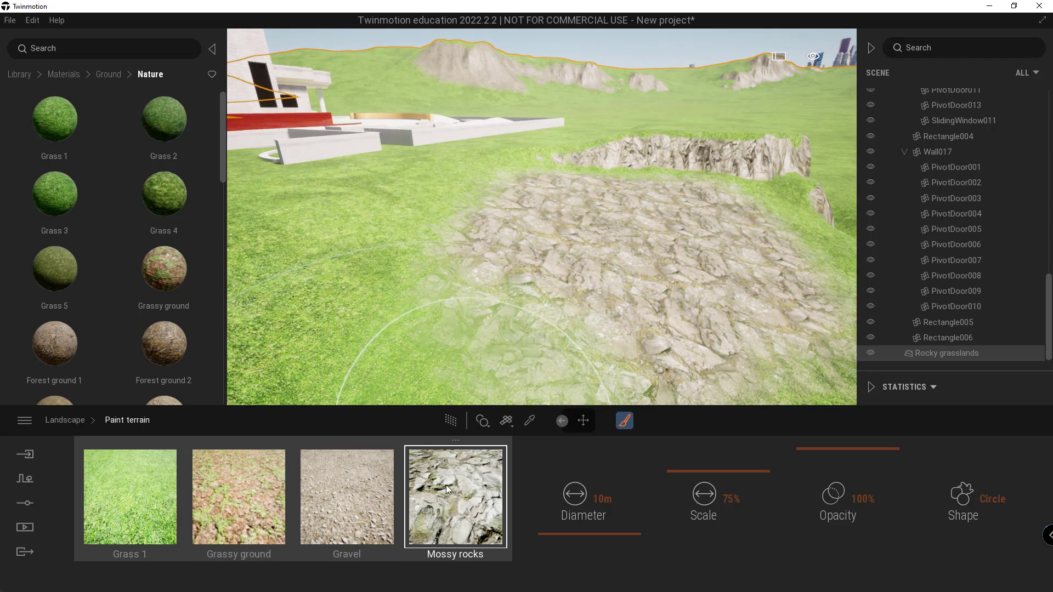
Step: Replace the Mossy rocks terrain material with Poured concrete 03 from the concrete materials in the library
scroll(564, 287, "down", 2)
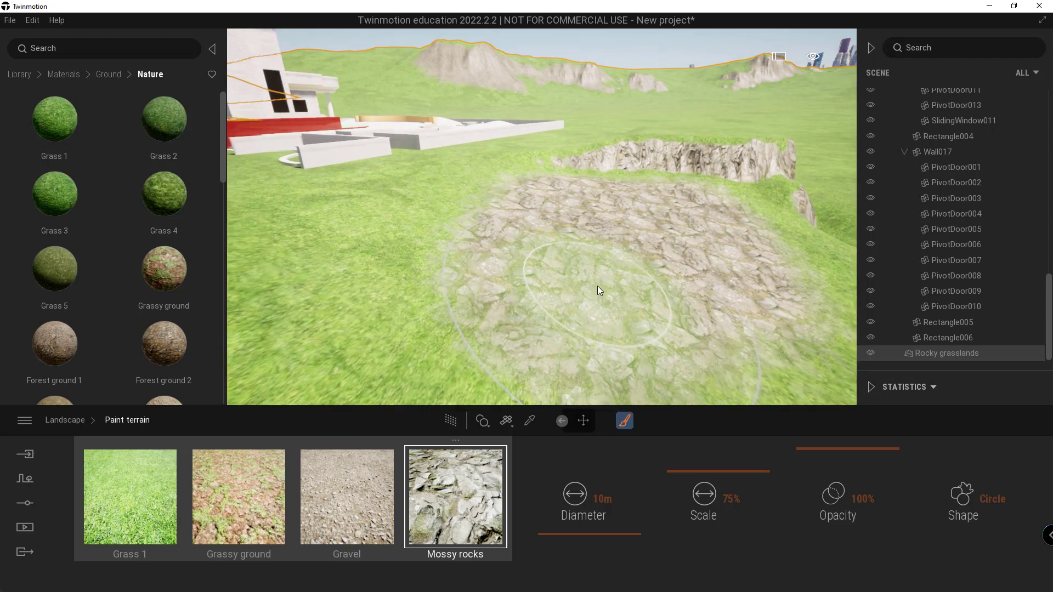
middle_click_drag(535, 287, 525, 311)
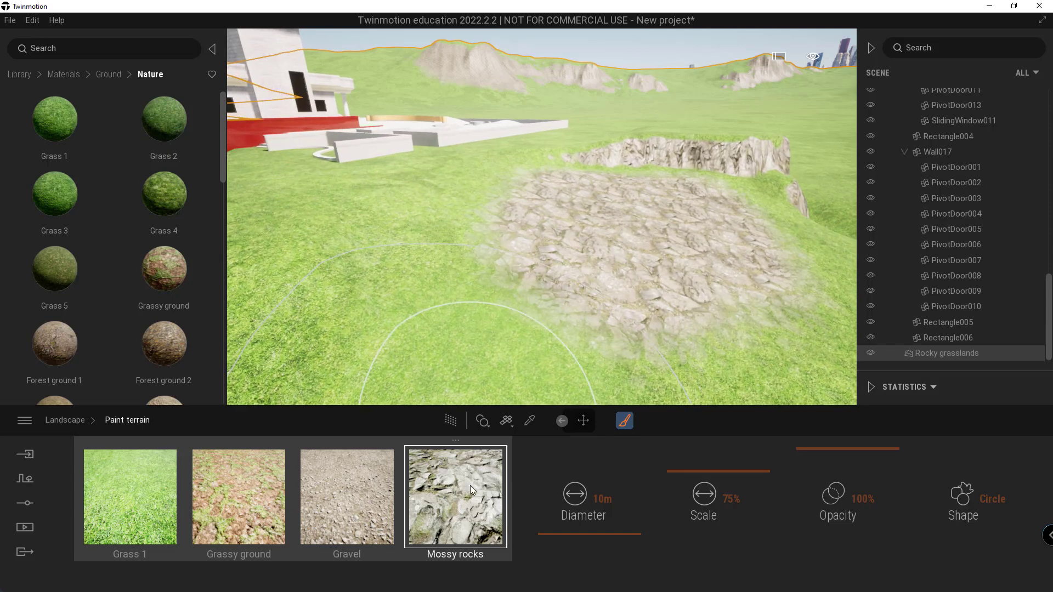
left_click(19, 74)
left_click(54, 136)
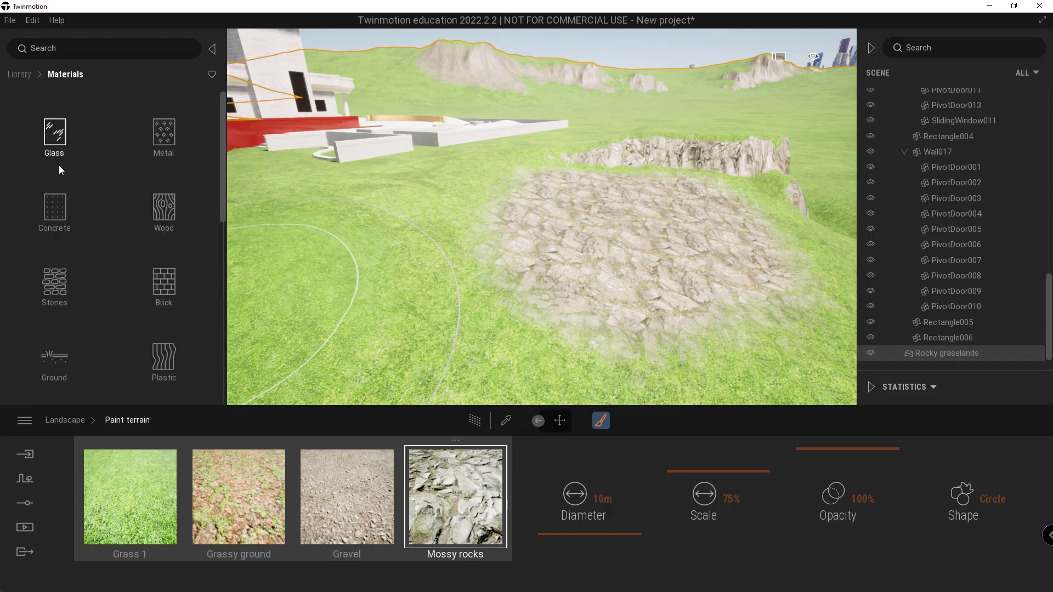
left_click(60, 202)
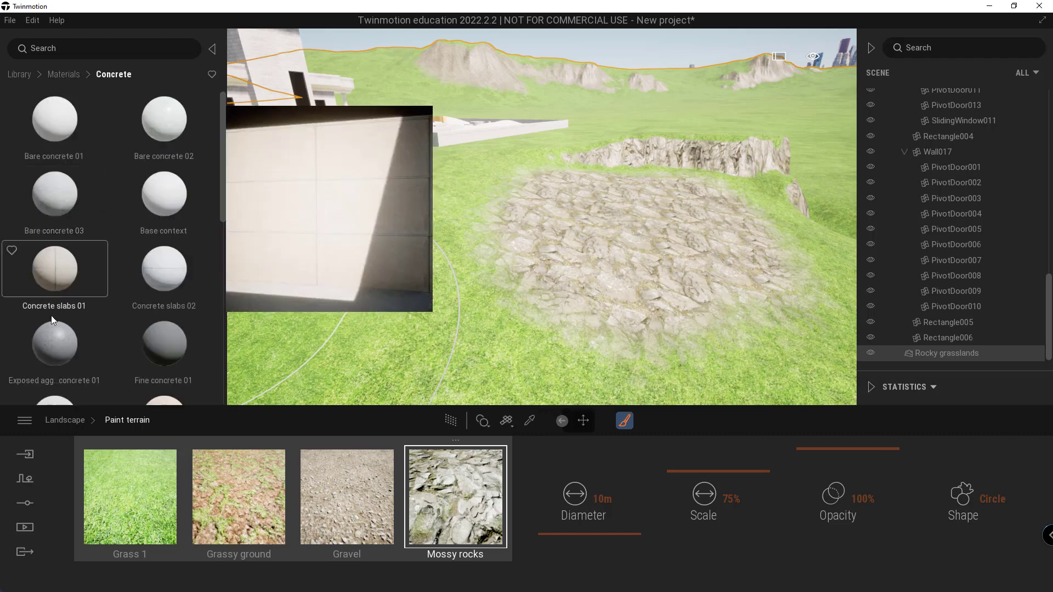
scroll(142, 269, "down", 5)
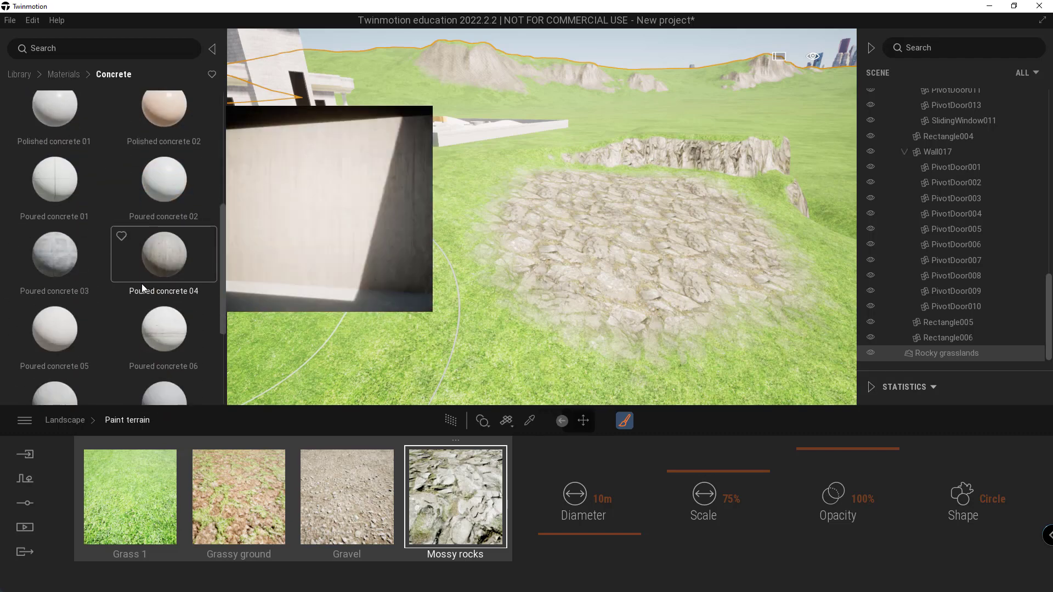
mouse_move(53, 256)
left_mouse_down()
mouse_move(255, 396)
mouse_move(456, 503)
left_mouse_up()
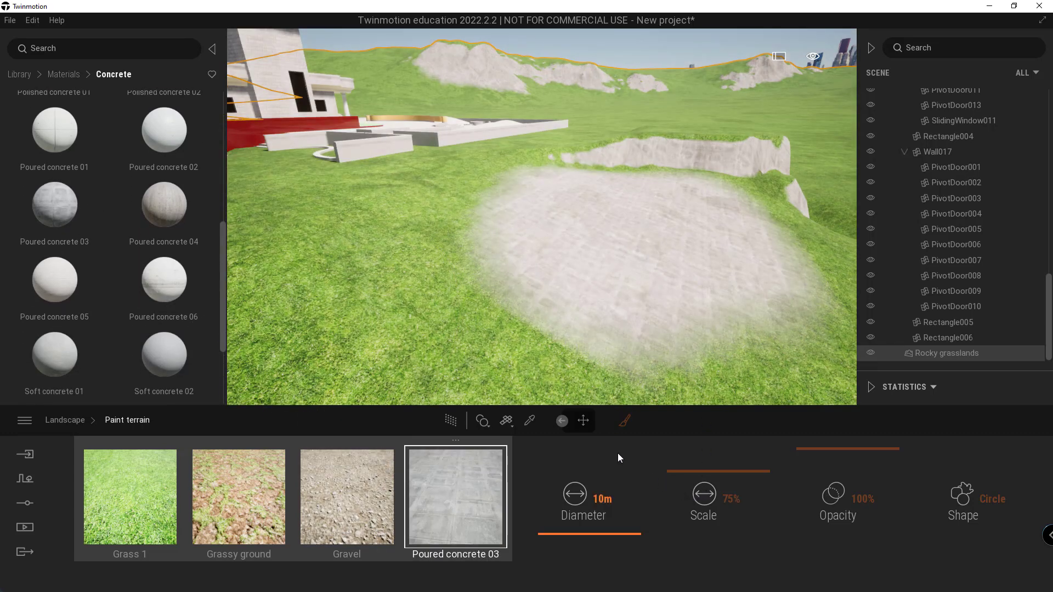
left_click(488, 486)
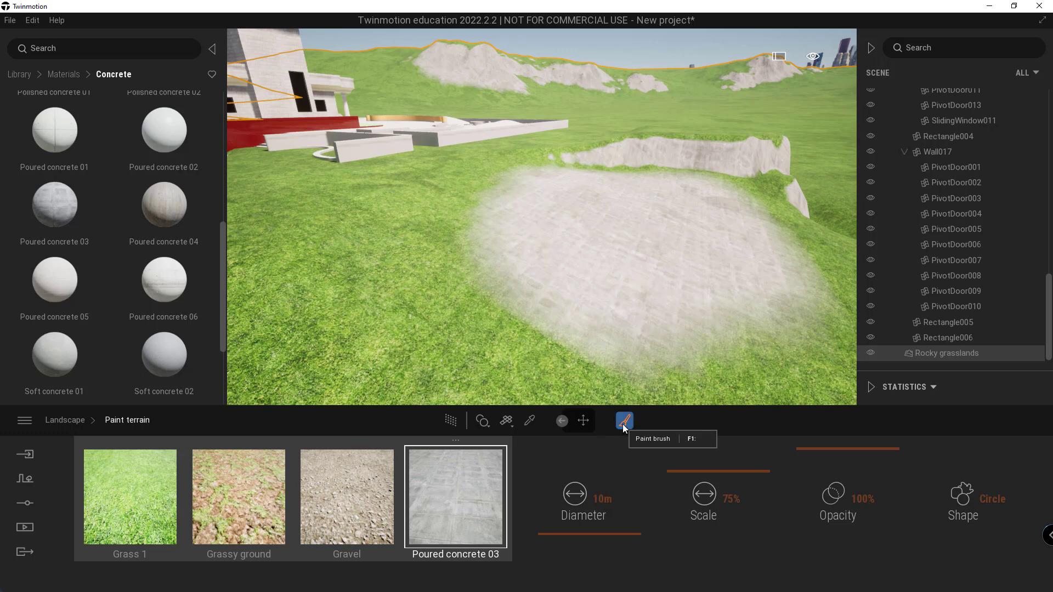
Step: Paint a Poured concrete 03 path with the 10 m brush from the existing patch up to the villa's entrance
mouse_move(470, 344)
left_mouse_down()
mouse_move(416, 356)
mouse_move(631, 325)
mouse_move(621, 316)
left_mouse_up()
mouse_move(620, 316)
middle_mouse_down("shift")
mouse_move(570, 346)
mouse_move(537, 214)
middle_mouse_up("shift")
left_click_drag(538, 214, 431, 135)
mouse_move(431, 135)
middle_mouse_down("shift")
mouse_move(432, 123)
mouse_move(433, 176)
middle_mouse_up("shift")
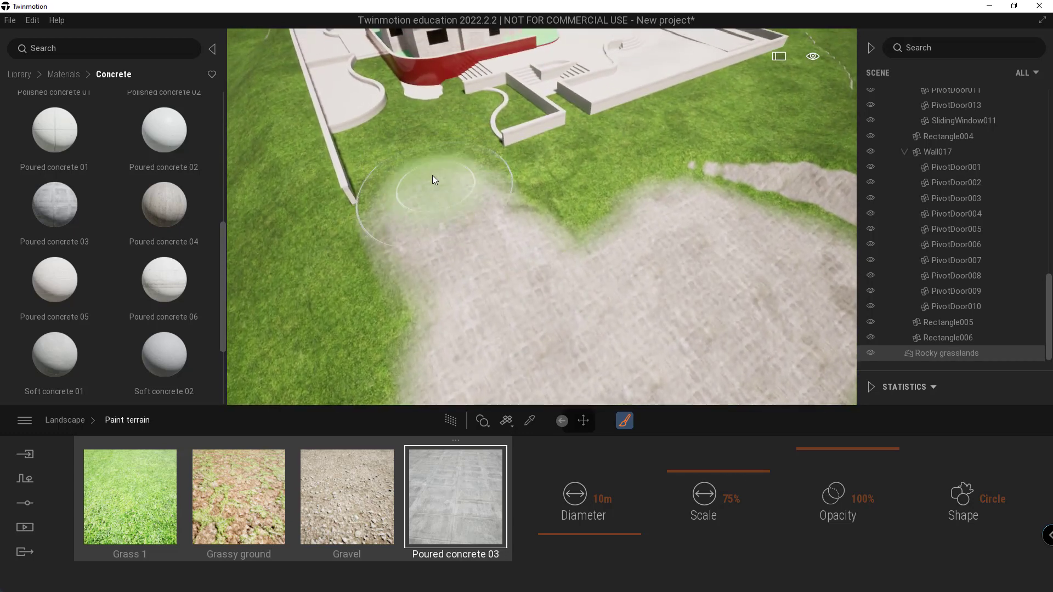
mouse_move(433, 176)
left_mouse_down()
mouse_move(380, 69)
mouse_move(427, 87)
mouse_move(441, 117)
mouse_move(449, 107)
mouse_move(475, 126)
mouse_move(476, 143)
mouse_move(481, 116)
mouse_move(392, 135)
mouse_move(409, 207)
mouse_move(480, 294)
left_mouse_up()
middle_click_drag(554, 320, 554, 320, "shift")
scroll(524, 315, "up", 3)
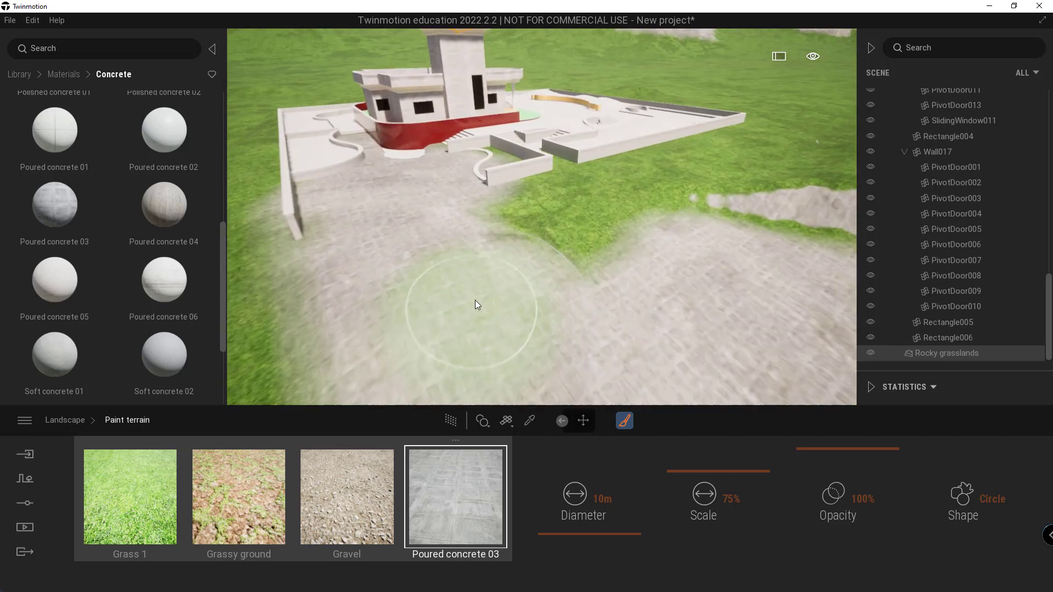
Step: Set the texture scale of the Poured concrete 03 material to 53%
scroll(411, 313, "up", 3)
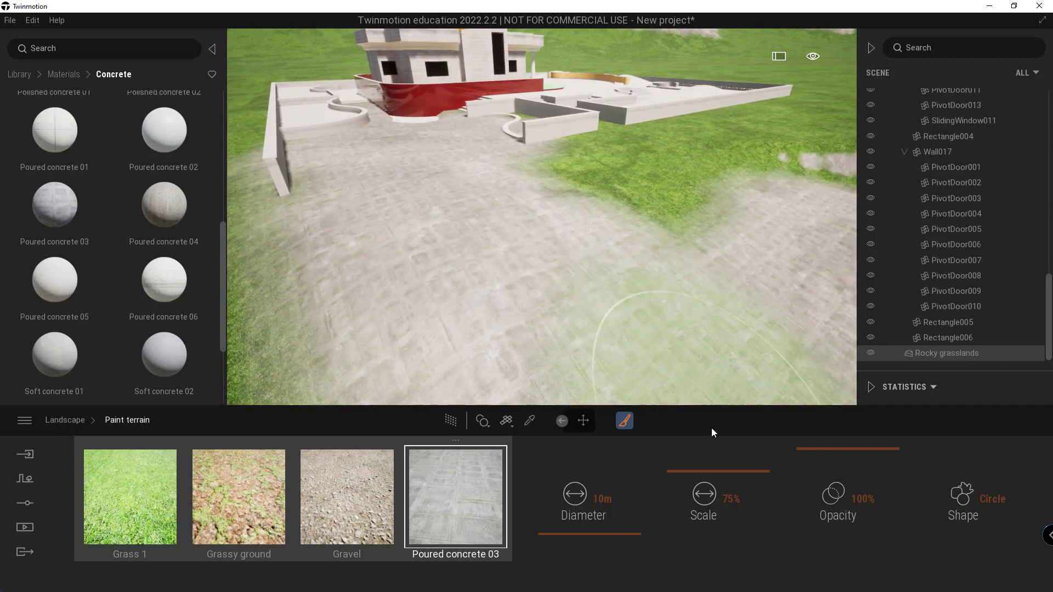
mouse_move(738, 492)
left_mouse_down()
mouse_move(743, 545)
mouse_move(744, 471)
mouse_move(744, 492)
left_mouse_up()
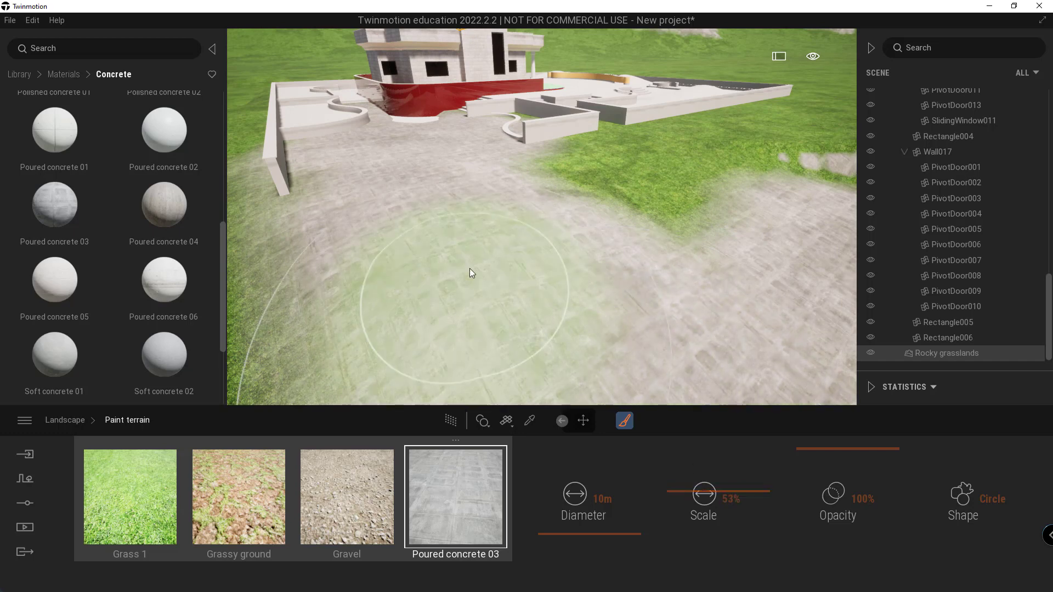
scroll(469, 272, "up", 5)
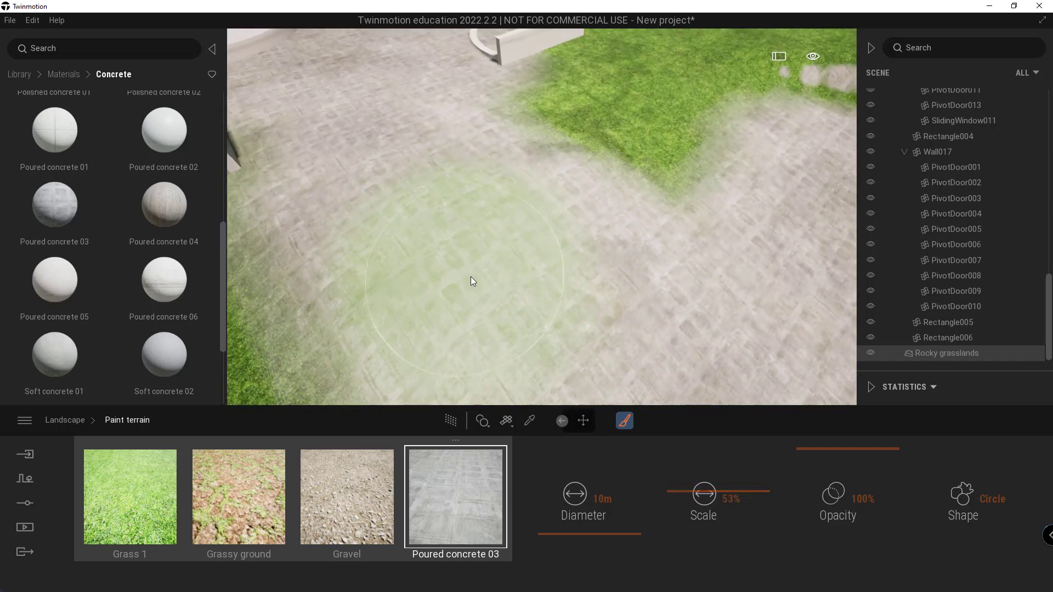
Step: Try painting a patch of Grassy ground over the concrete path at full opacity, and undo it
left_click(237, 501)
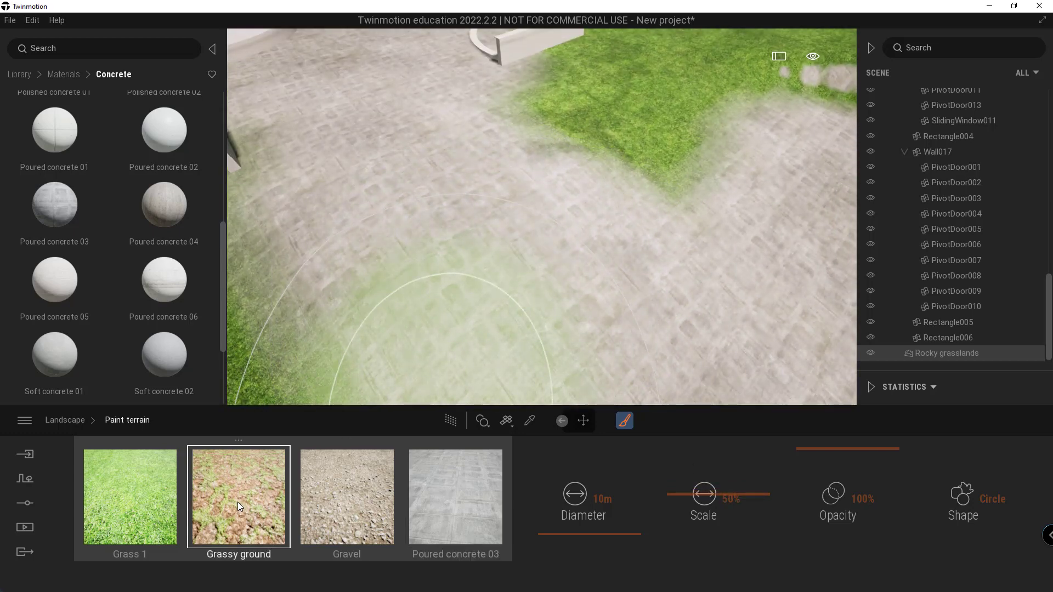
mouse_move(508, 272)
left_mouse_down()
mouse_move(430, 206)
mouse_move(571, 259)
mouse_move(589, 281)
left_mouse_up()
mouse_move(513, 242)
left_mouse_down()
mouse_move(468, 230)
mouse_move(474, 217)
mouse_move(460, 227)
mouse_move(510, 267)
left_mouse_up()
middle_click_drag(509, 263, 509, 198, "shift")
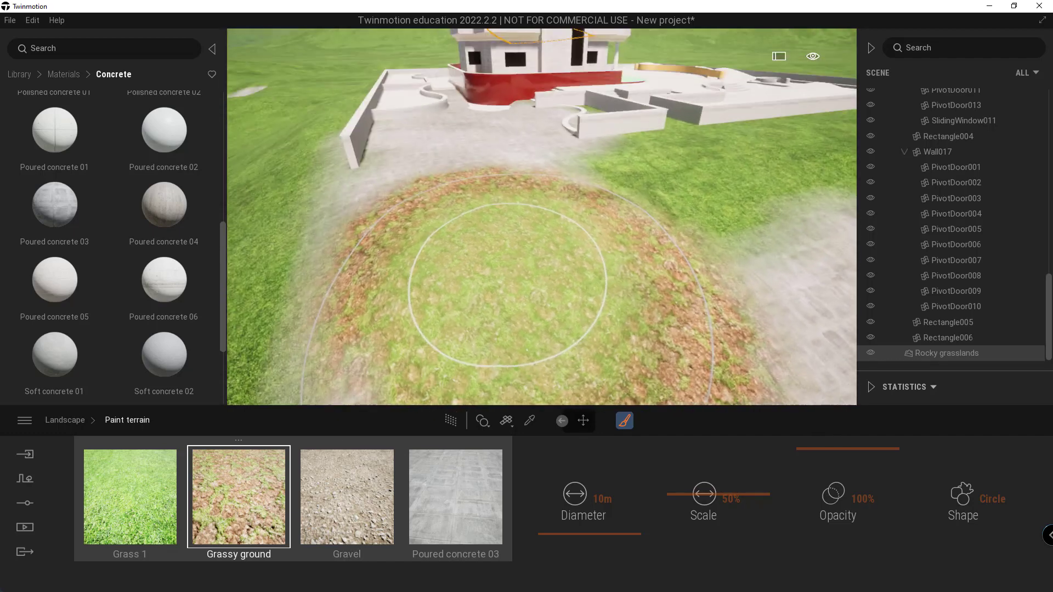
key("ctrl+z")
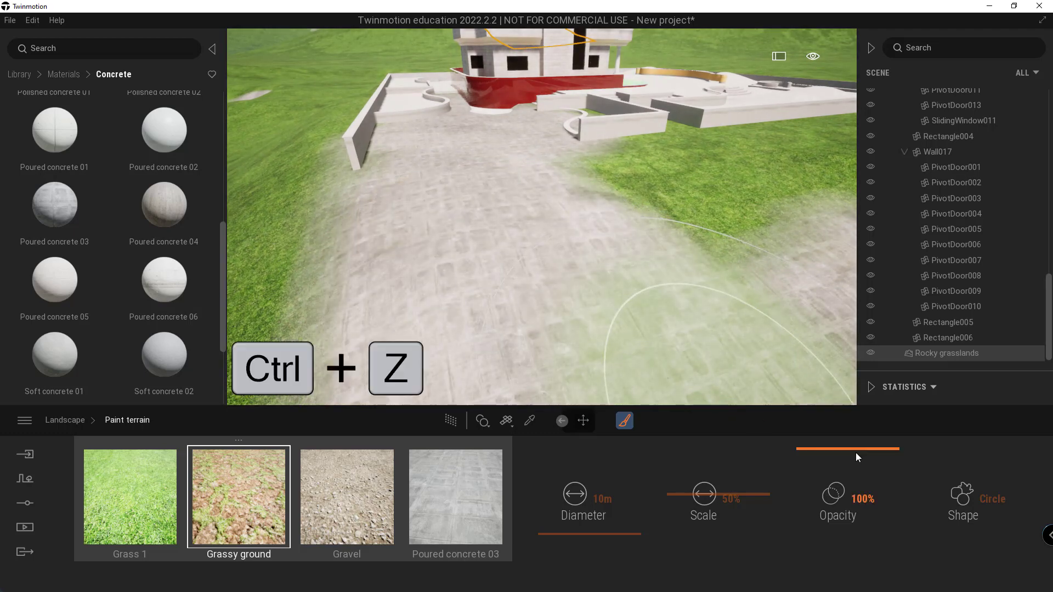
Step: Set the brush opacity to 37% and paint Grassy ground over the concrete path toward the villa
left_click_drag(867, 468, 871, 508)
mouse_move(452, 282)
left_mouse_down()
mouse_move(551, 245)
mouse_move(671, 302)
mouse_move(403, 327)
mouse_move(362, 318)
mouse_move(475, 161)
left_mouse_up()
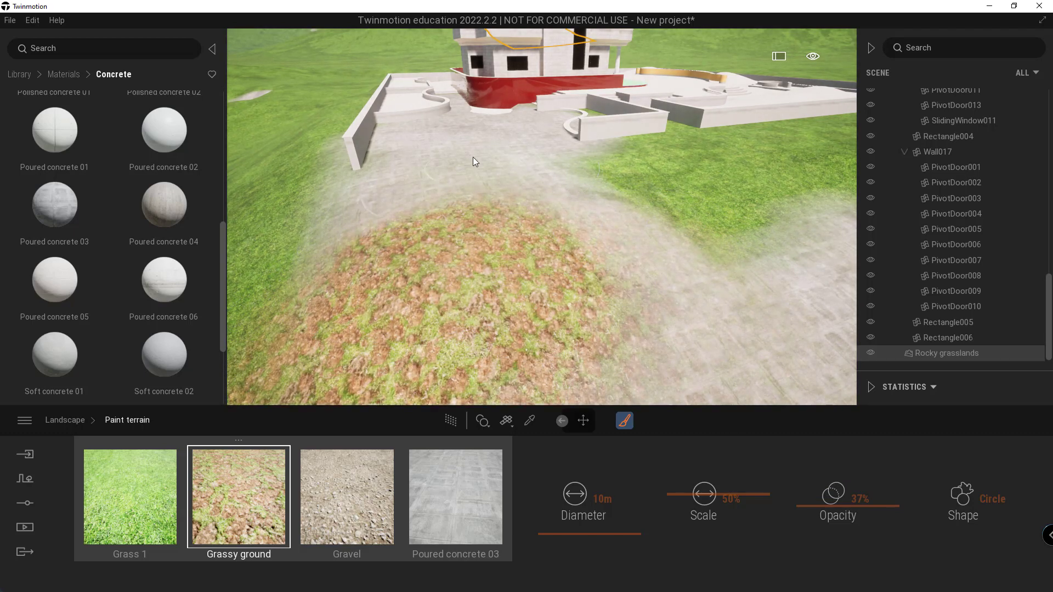
middle_click_drag(473, 156, 461, 173, "shift")
mouse_move(450, 230)
left_mouse_down()
mouse_move(463, 144)
mouse_move(483, 181)
left_mouse_up()
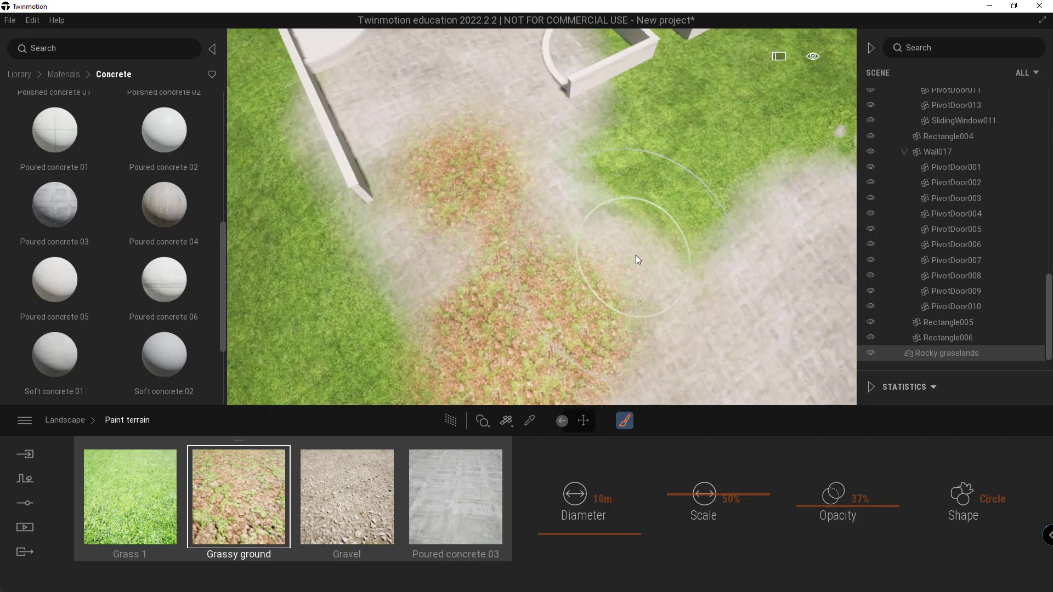
middle_click_drag(636, 255, 635, 255, "shift")
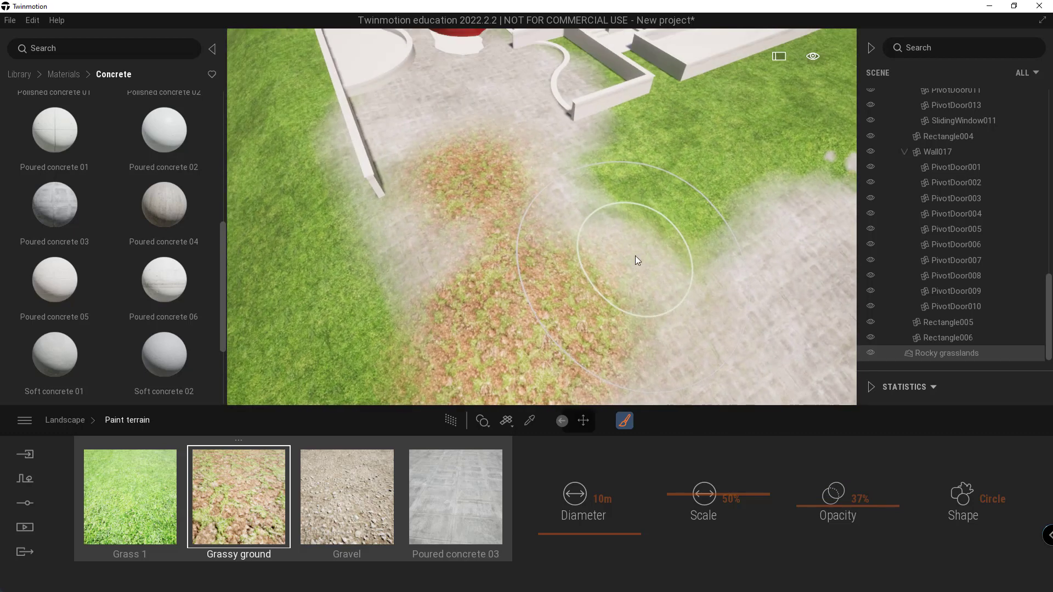
Step: Paint Gravel over the path up to the villa's entrance, raising the brush opacity to 100%
left_click(359, 502)
mouse_move(552, 308)
left_mouse_down()
mouse_move(508, 180)
mouse_move(465, 144)
mouse_move(462, 203)
left_mouse_up()
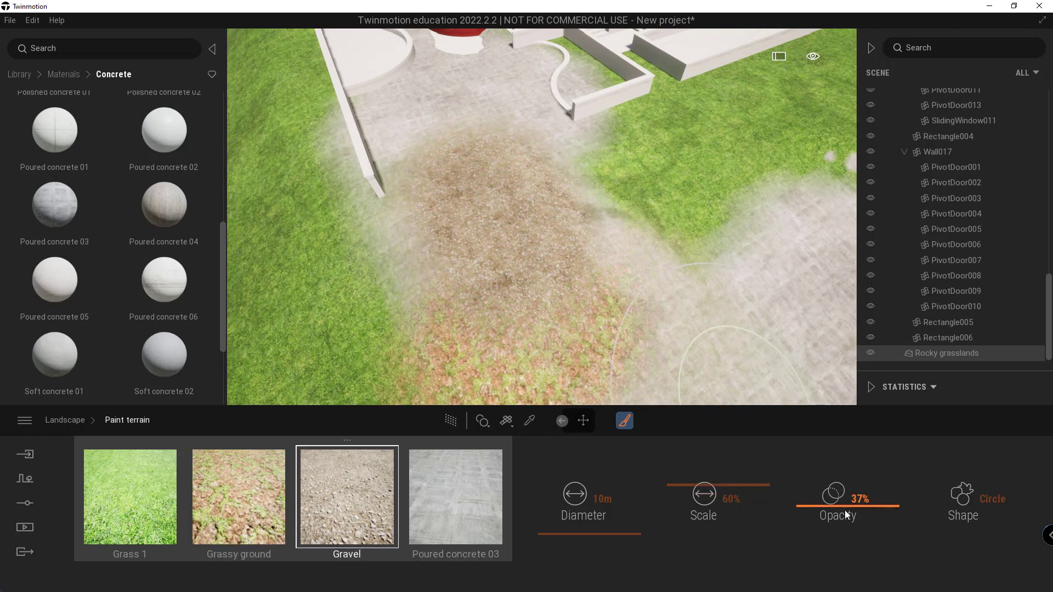
left_click_drag(845, 510, 846, 439)
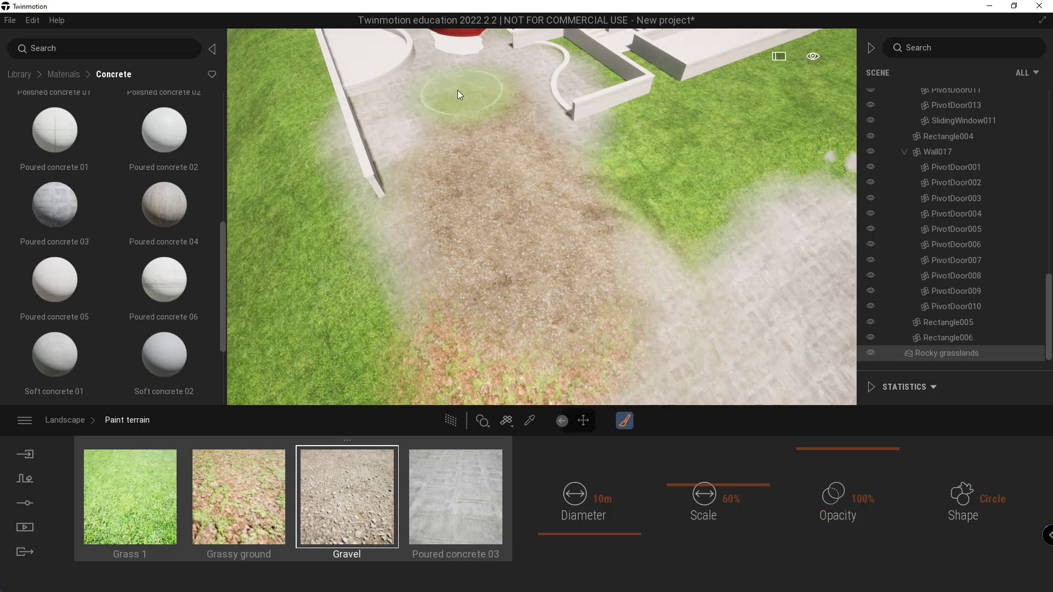
mouse_move(457, 90)
left_mouse_down()
mouse_move(407, 81)
mouse_move(475, 46)
mouse_move(440, 81)
mouse_move(417, 152)
mouse_move(483, 241)
mouse_move(533, 67)
mouse_move(600, 231)
mouse_move(480, 207)
mouse_move(405, 136)
mouse_move(526, 290)
mouse_move(539, 337)
mouse_move(509, 380)
mouse_move(548, 308)
left_mouse_up()
Step: Extend the Gravel path down the slope away from the villa and over part of the adjoining concrete patch
scroll(526, 288, "down", 2)
scroll(525, 289, "down", 2)
scroll(548, 309, "down", 1)
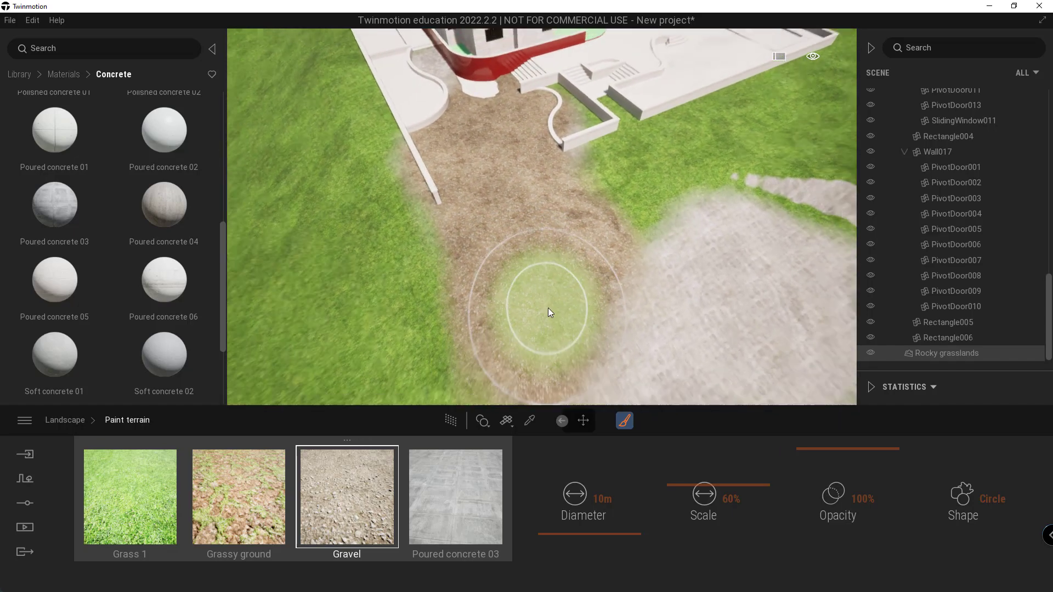
middle_click_drag(548, 309, 535, 273)
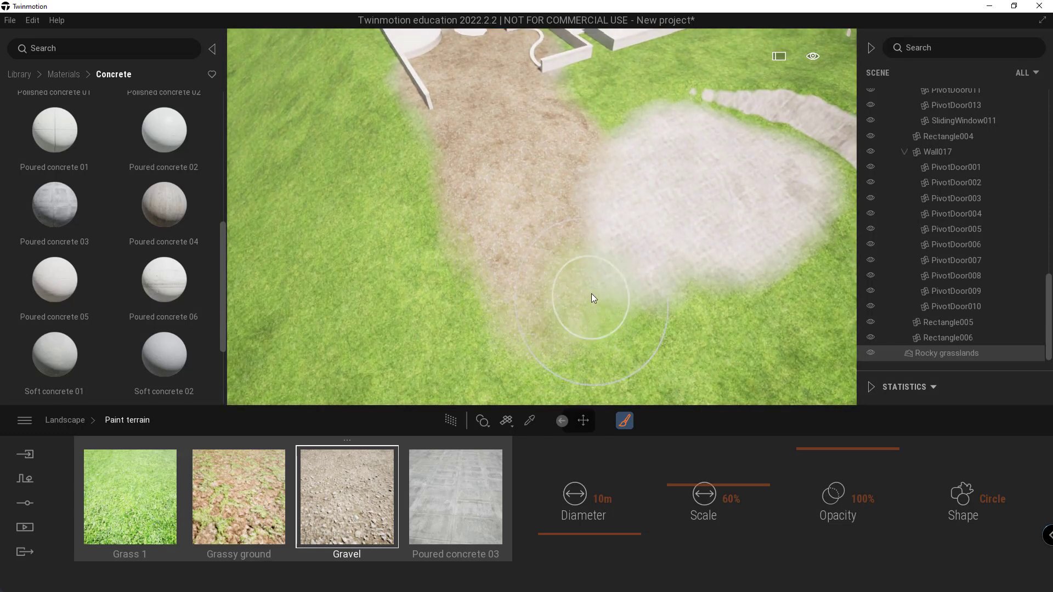
mouse_move(591, 297)
left_mouse_down()
mouse_move(637, 193)
mouse_move(743, 196)
mouse_move(548, 369)
mouse_move(450, 193)
left_mouse_up()
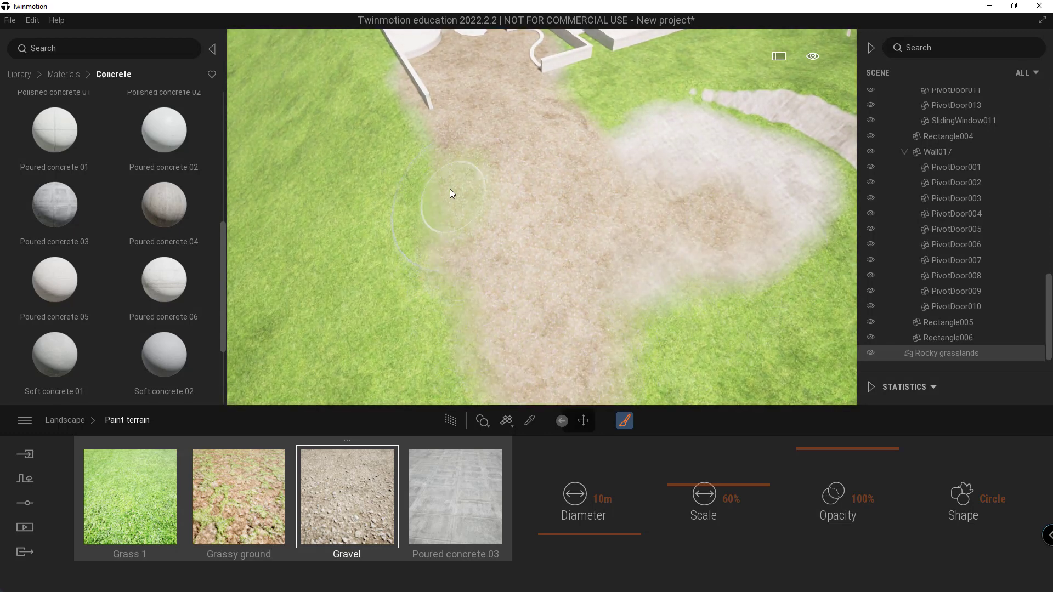
Step: Set the brush opacity to 35% and paint Grass 1 along both sides of the gravel path to blend its edges
scroll(493, 257, "down", 3)
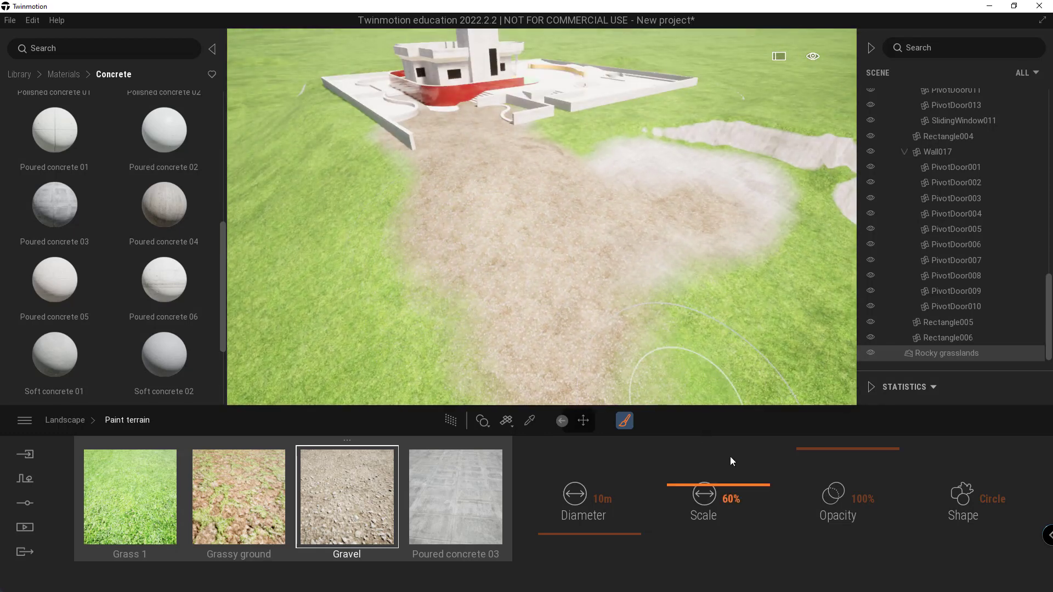
left_click_drag(856, 479, 858, 508)
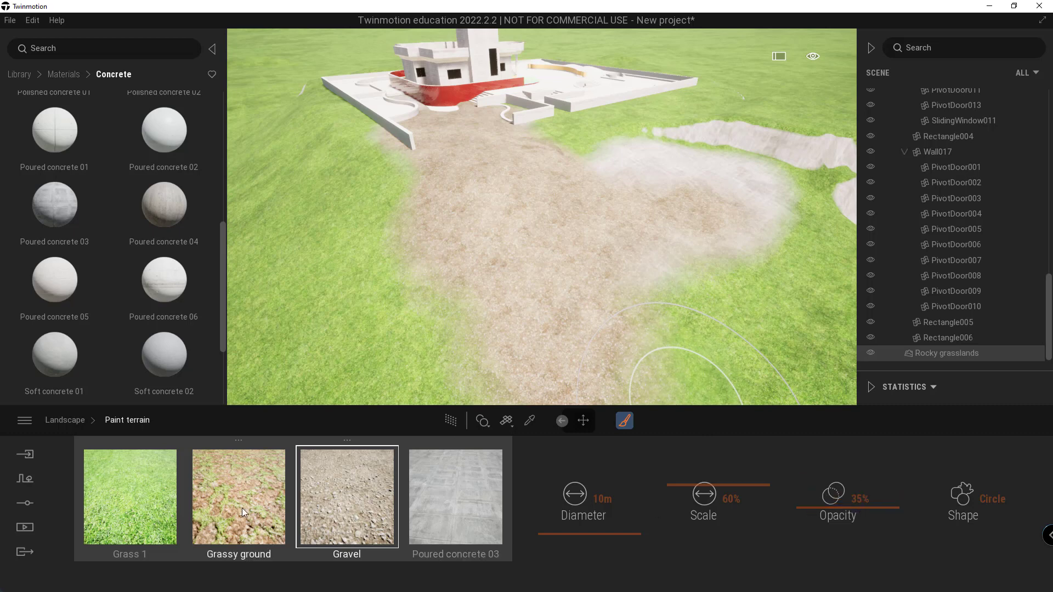
left_click(130, 496)
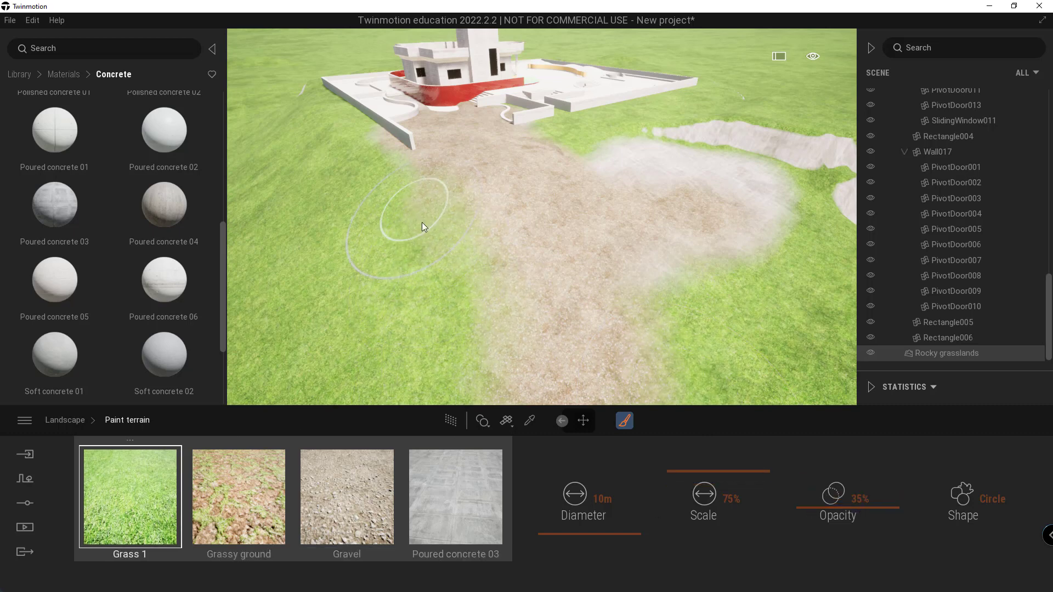
left_click_drag(423, 222, 495, 341)
left_click_drag(663, 341, 690, 217)
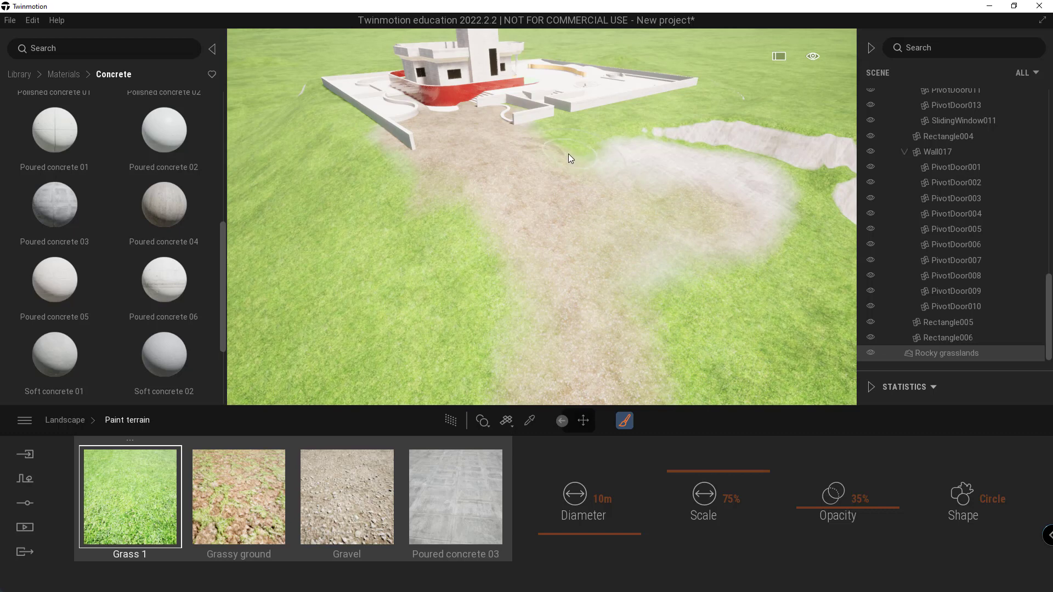
mouse_move(457, 261)
middle_mouse_down("shift")
mouse_move(453, 272)
mouse_move(674, 274)
middle_mouse_up("shift")
right_click_drag(677, 276, 608, 271)
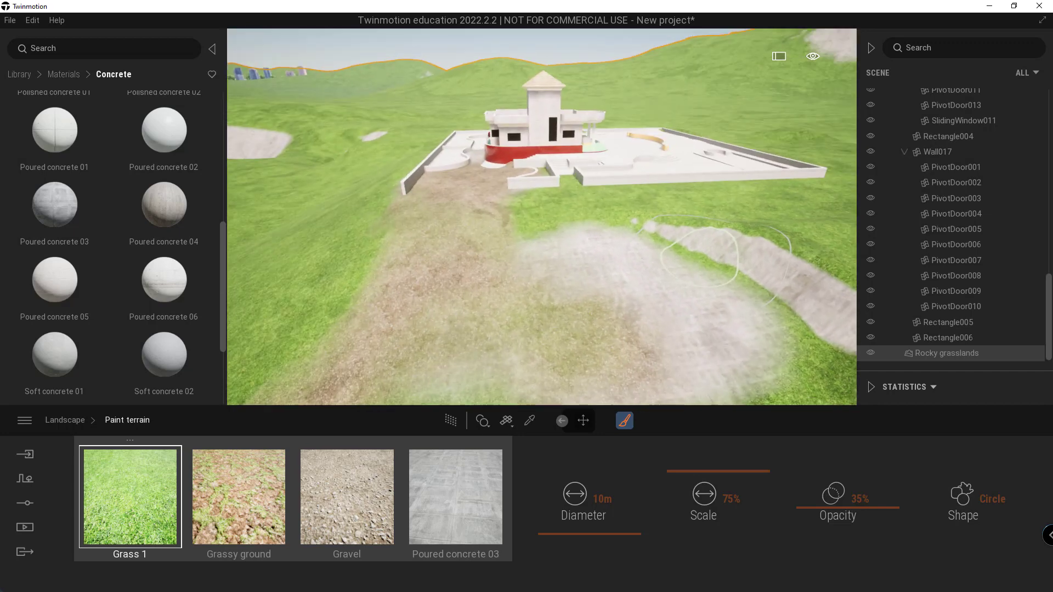
mouse_move(508, 278)
middle_mouse_down("shift")
mouse_move(430, 287)
mouse_move(463, 282)
middle_mouse_up("shift")
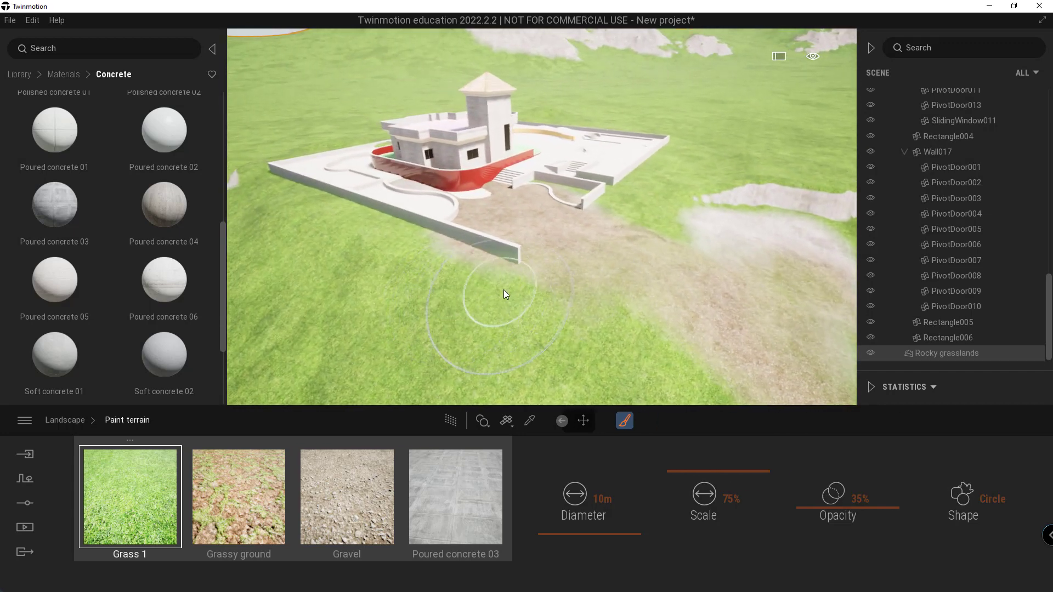